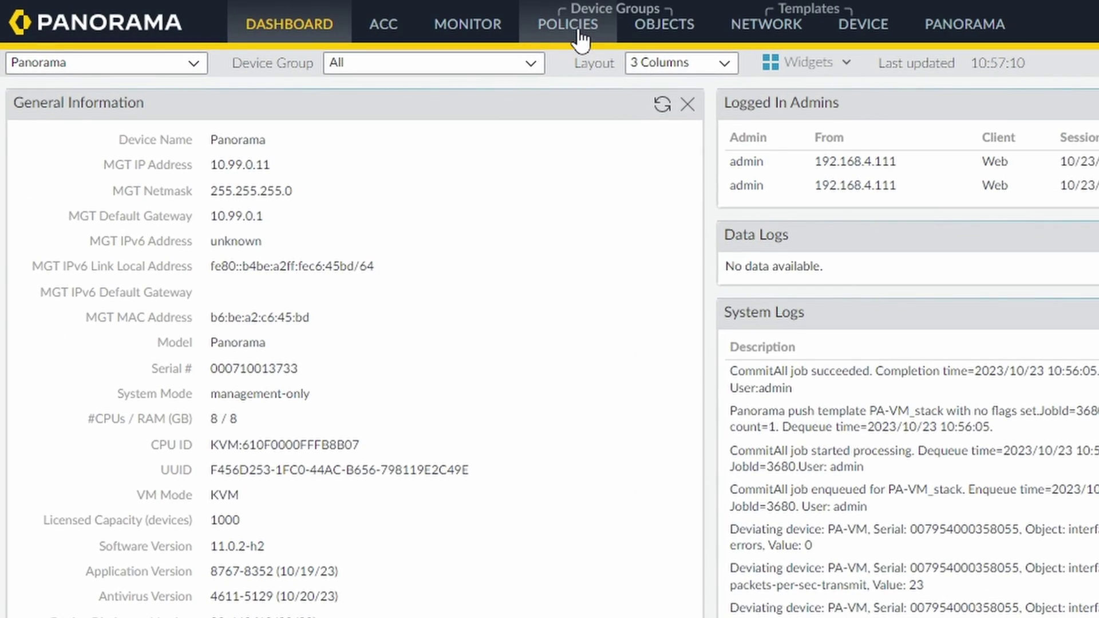
left_click(576, 26)
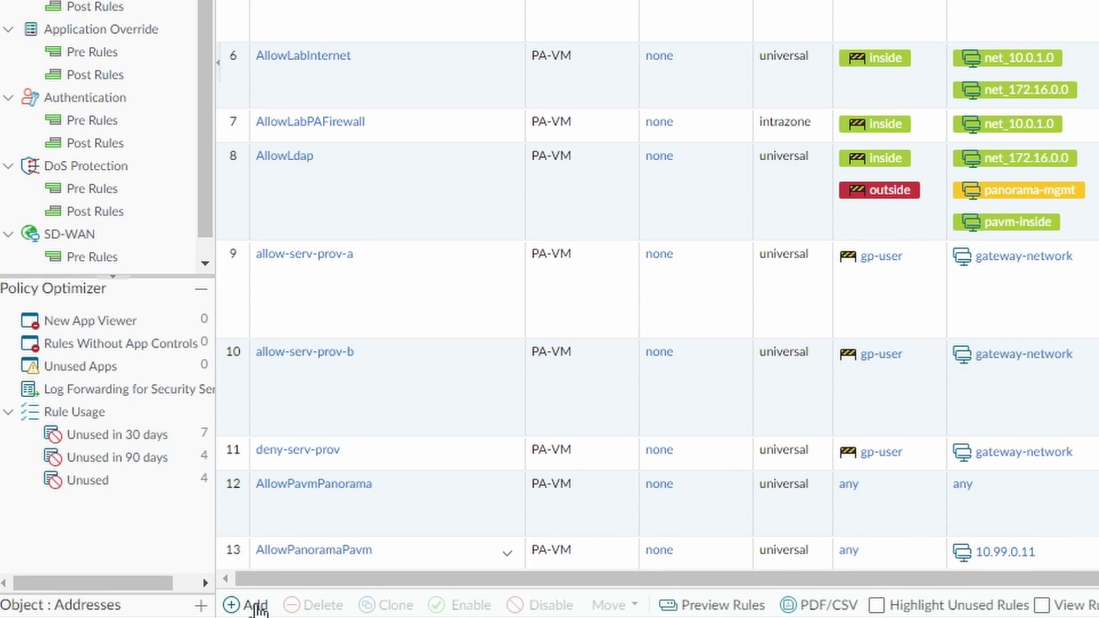
left_click(256, 605)
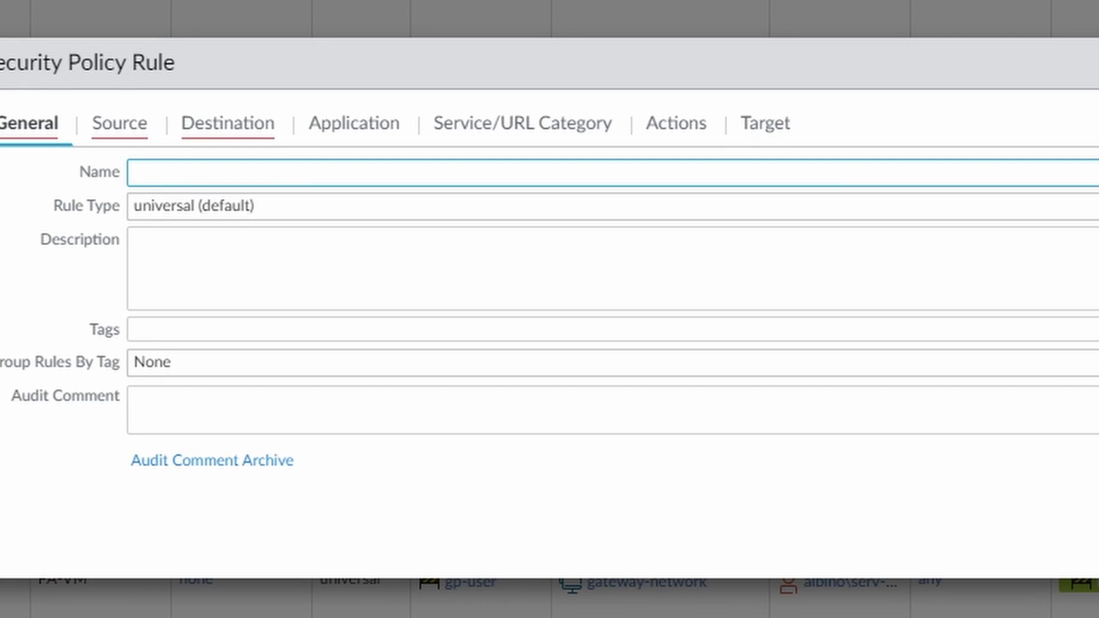
left_click(123, 130)
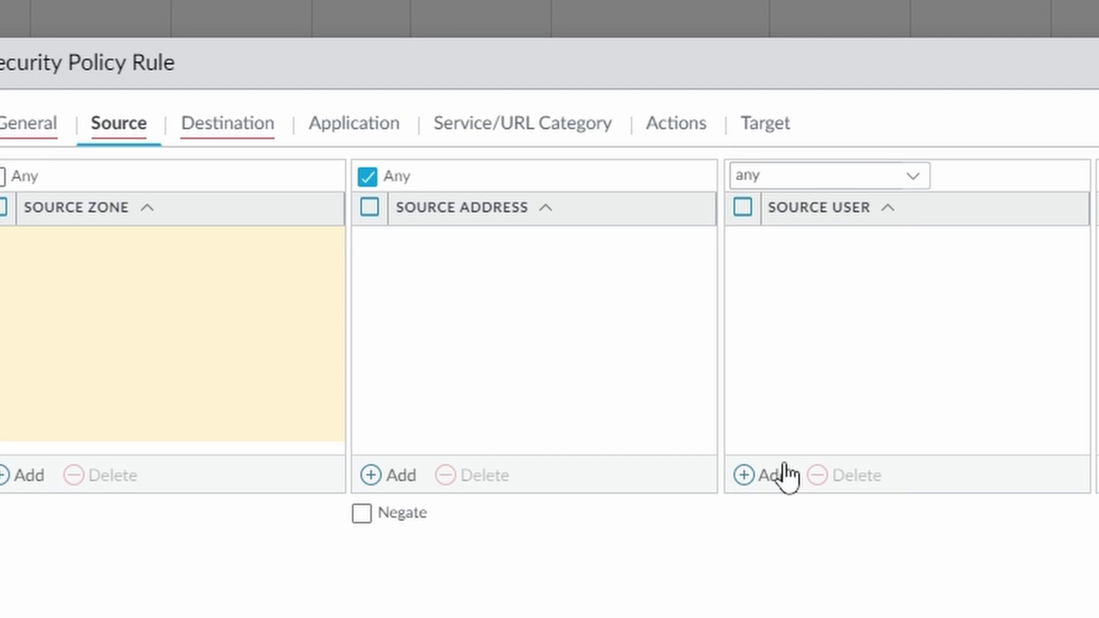
left_click(769, 481)
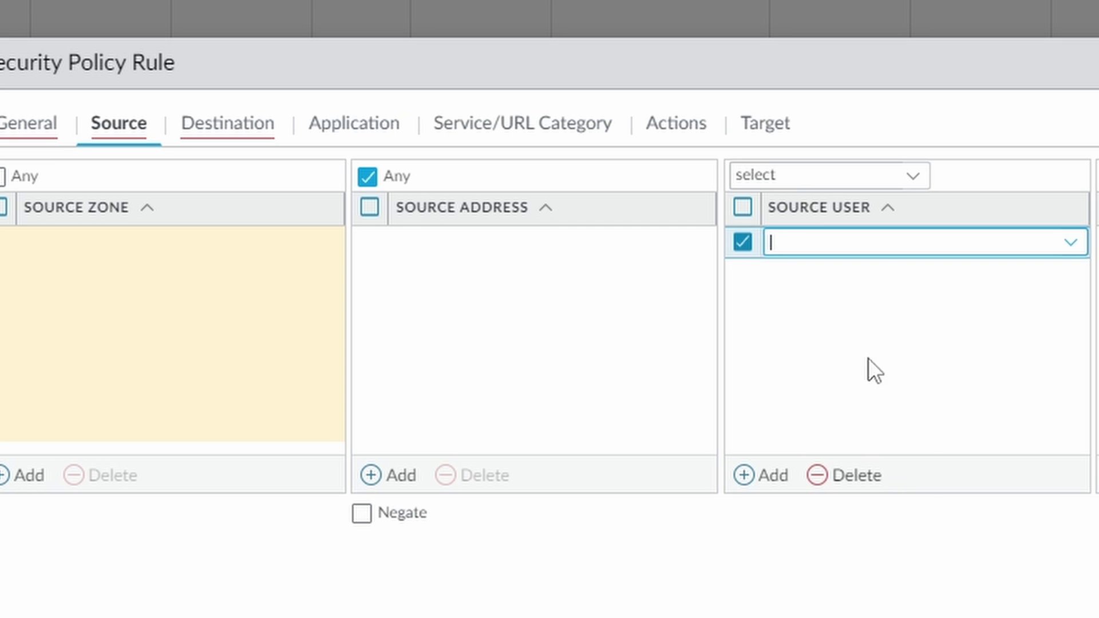
left_click(902, 449)
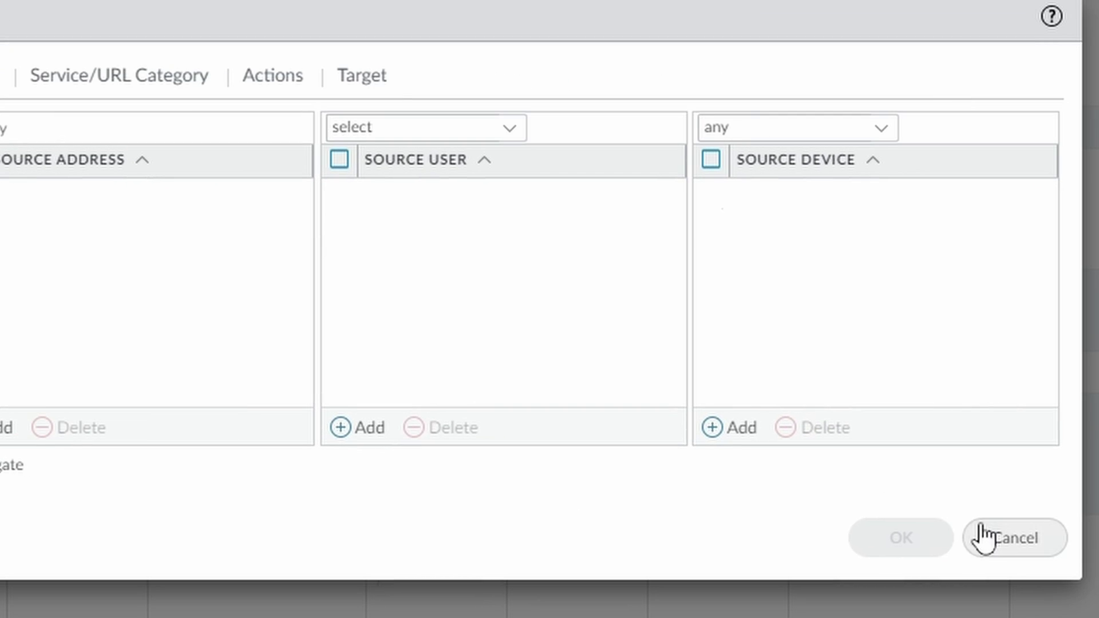
left_click(1018, 540)
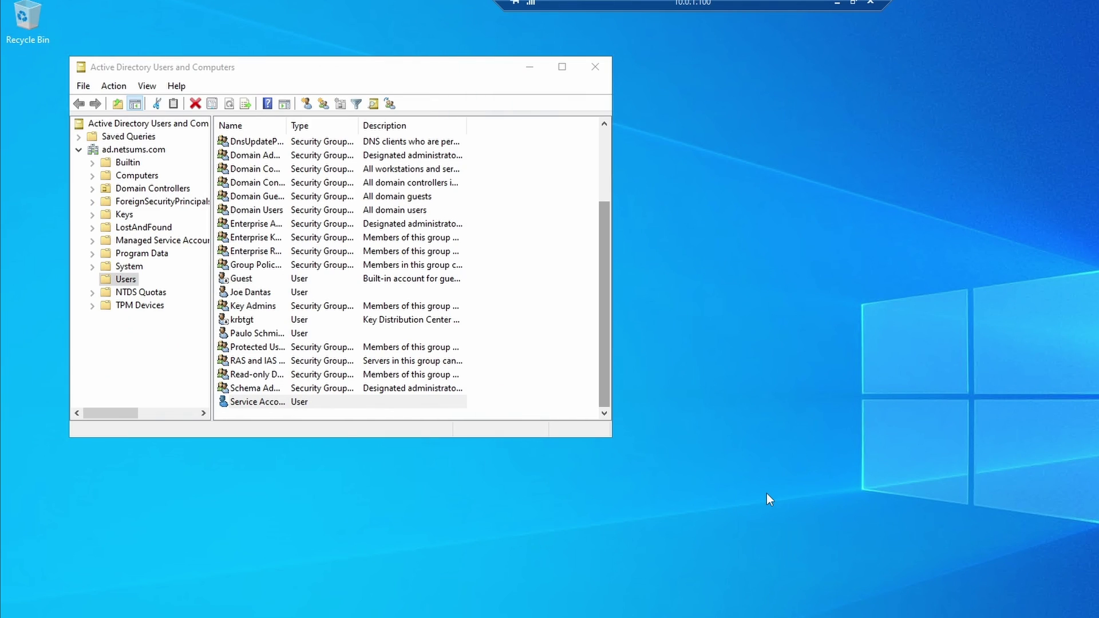
- Widen the Name column and confirm Service Account's logon name and membership only in Domain Users
left_click(461, 402)
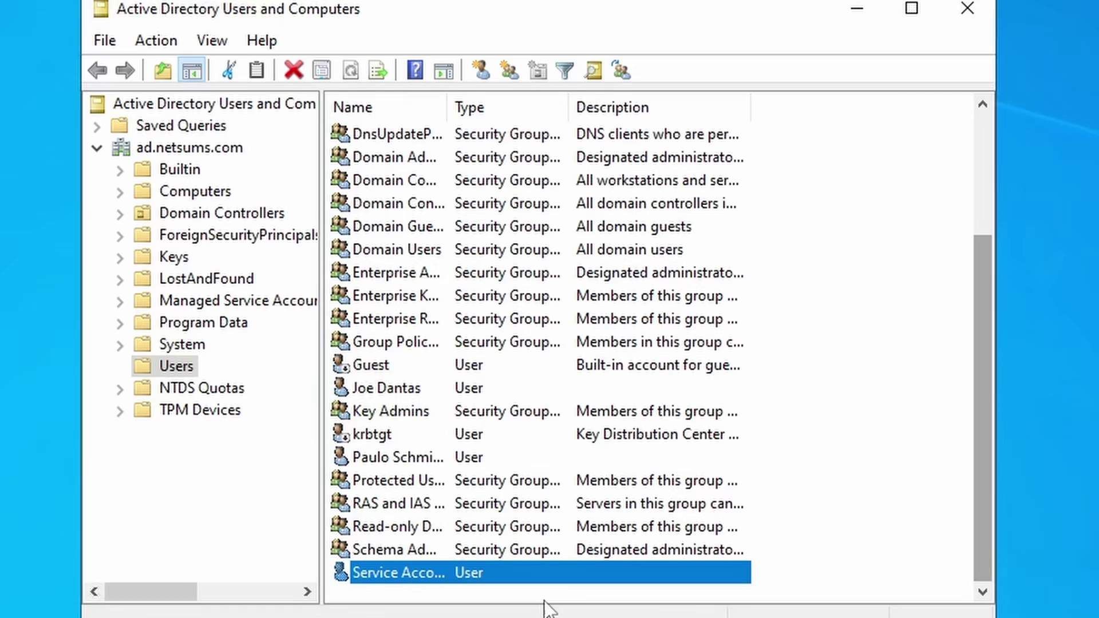
left_click_drag(456, 110, 506, 109)
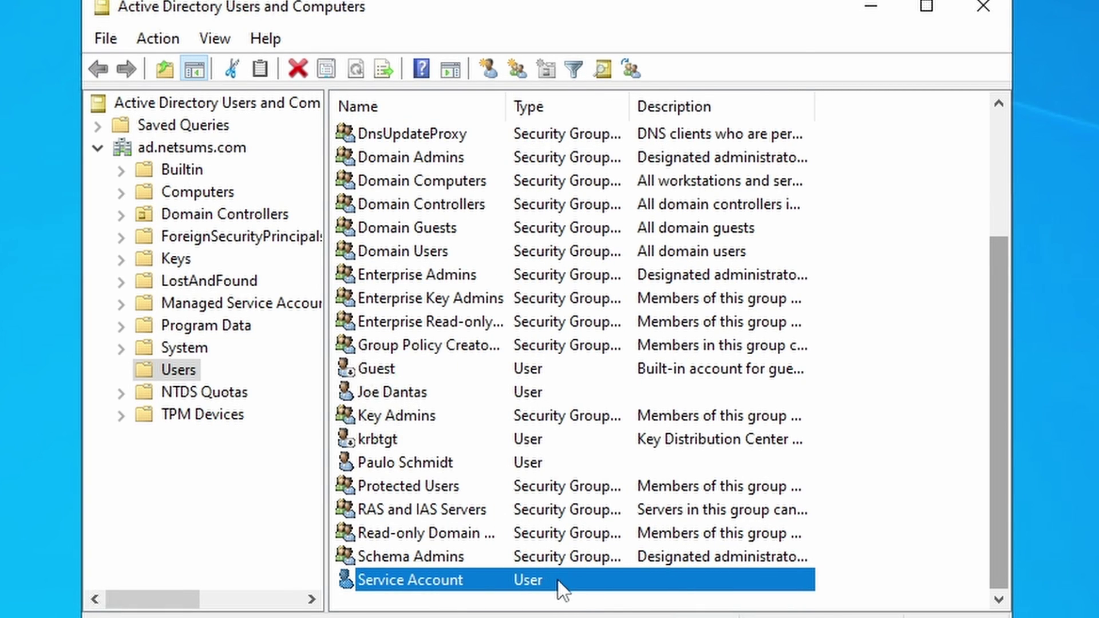
double_click(558, 581)
left_click(491, 99)
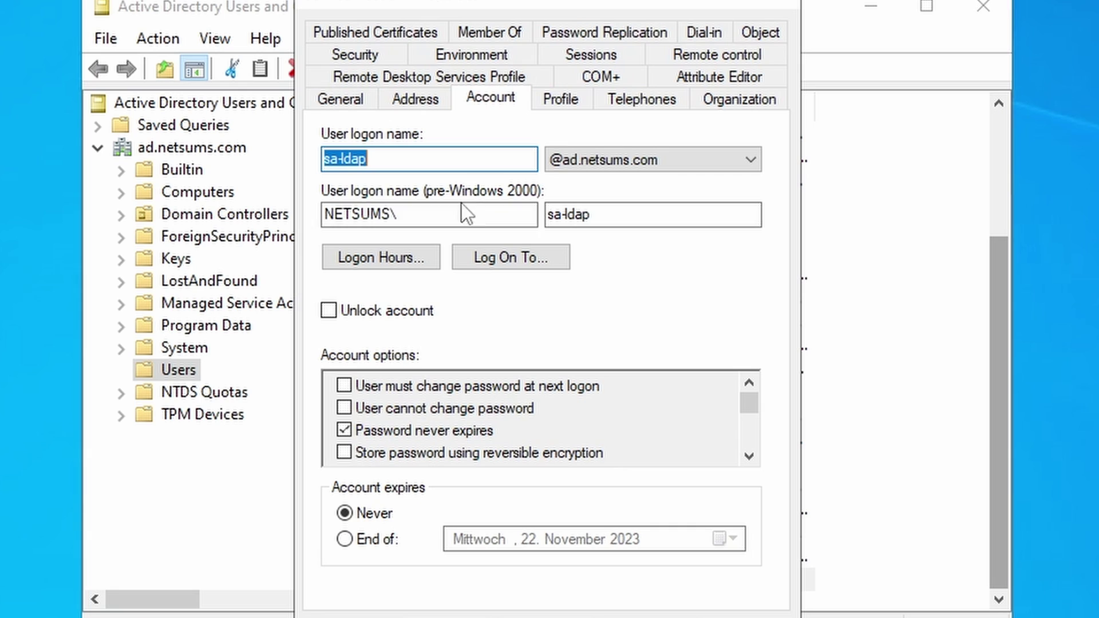
key("End")
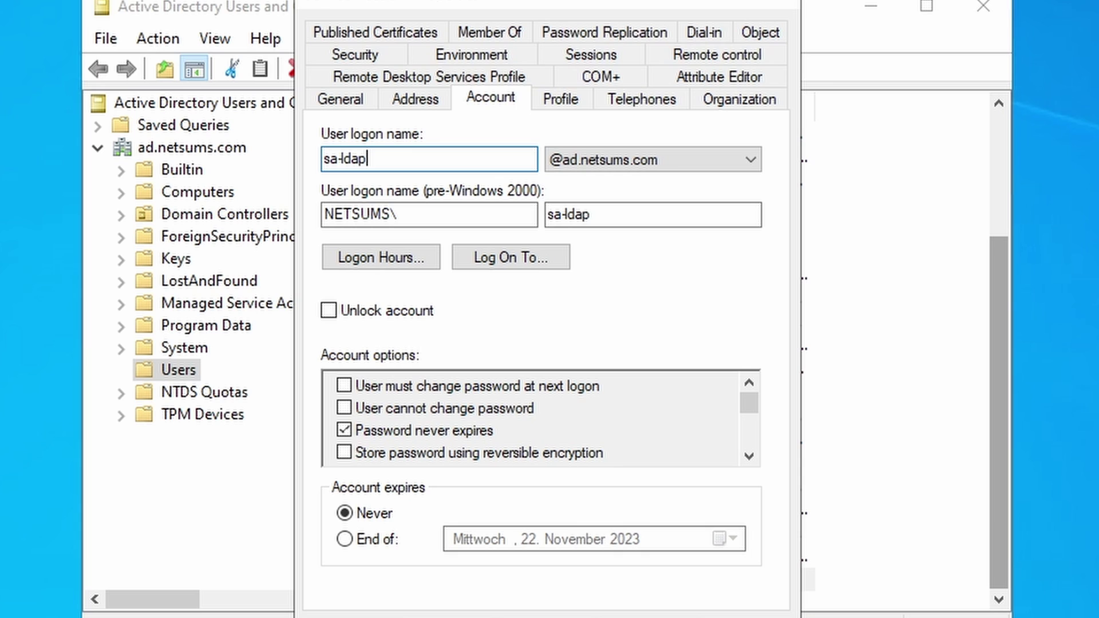
left_click(490, 33)
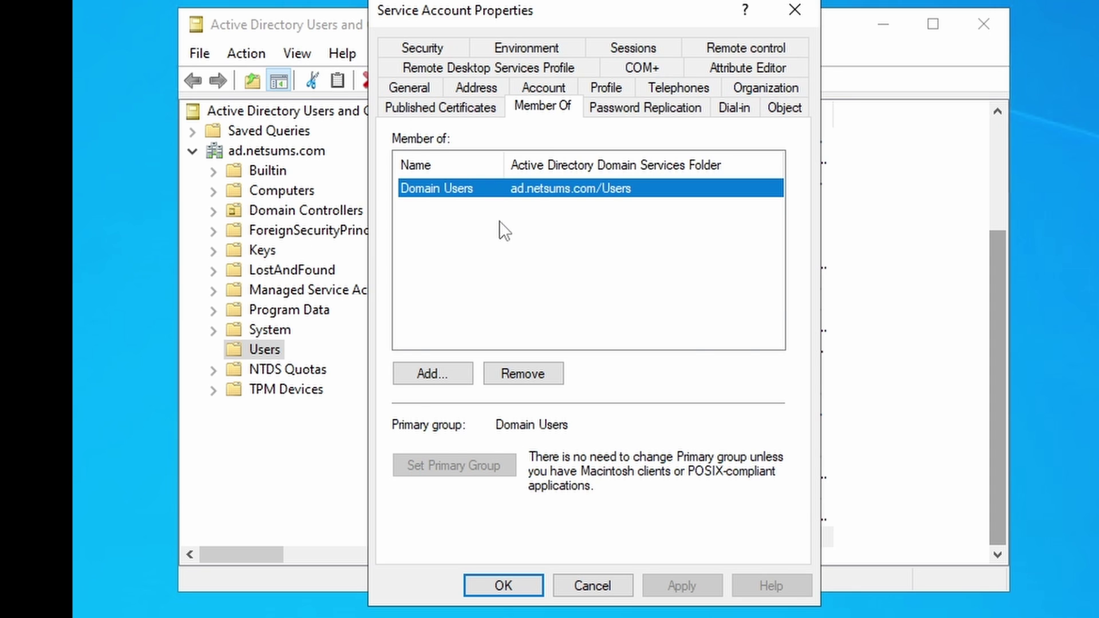
left_click(590, 586)
left_click(297, 52)
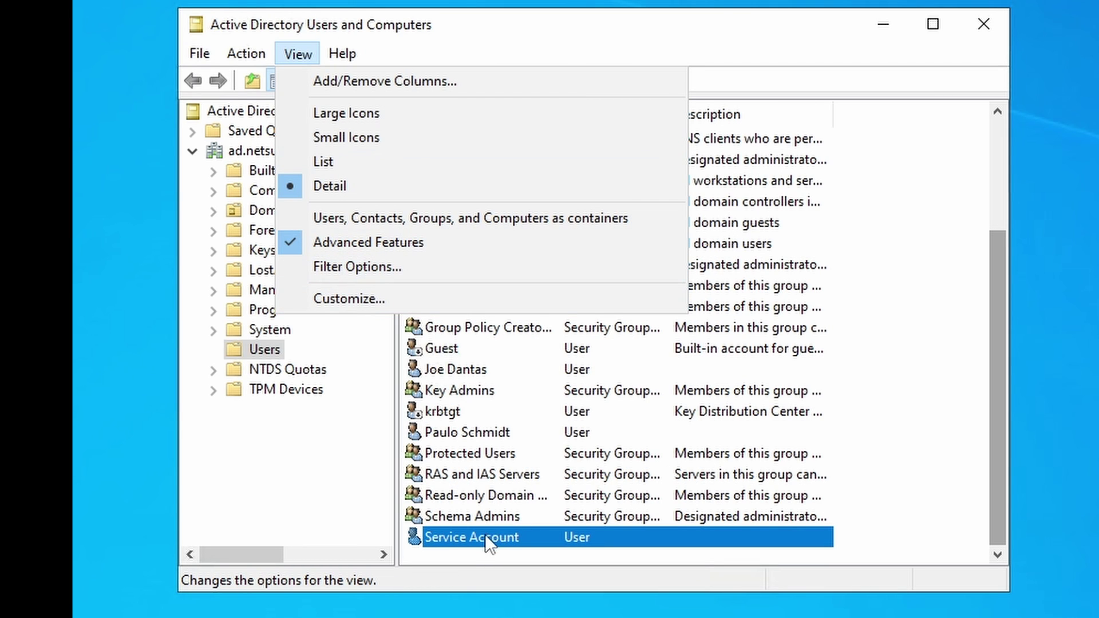
left_click(494, 541)
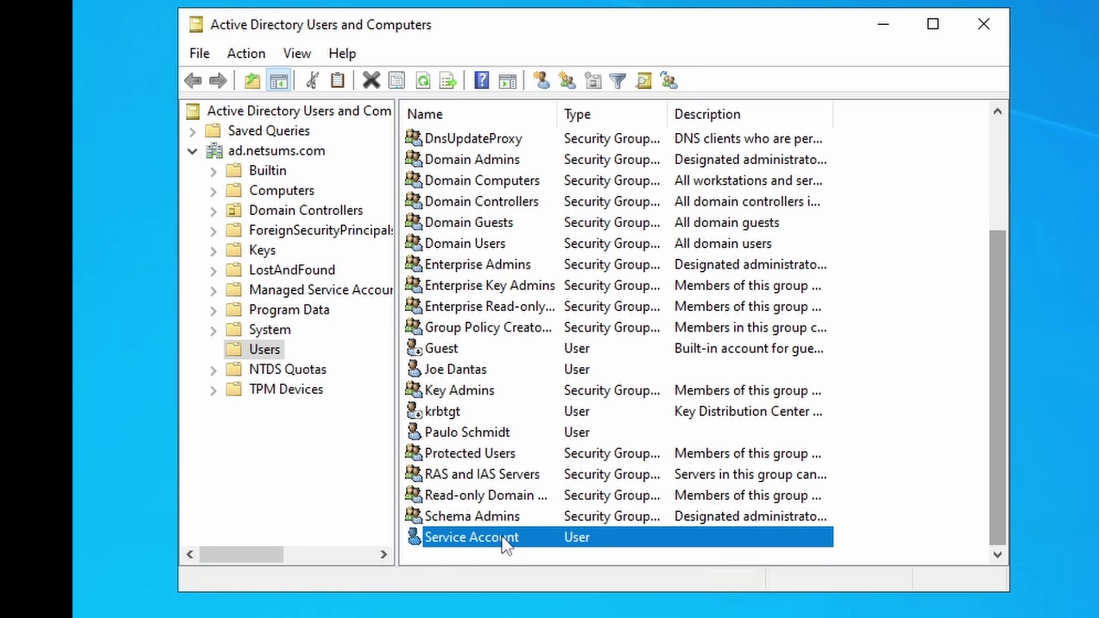
double_click(538, 537)
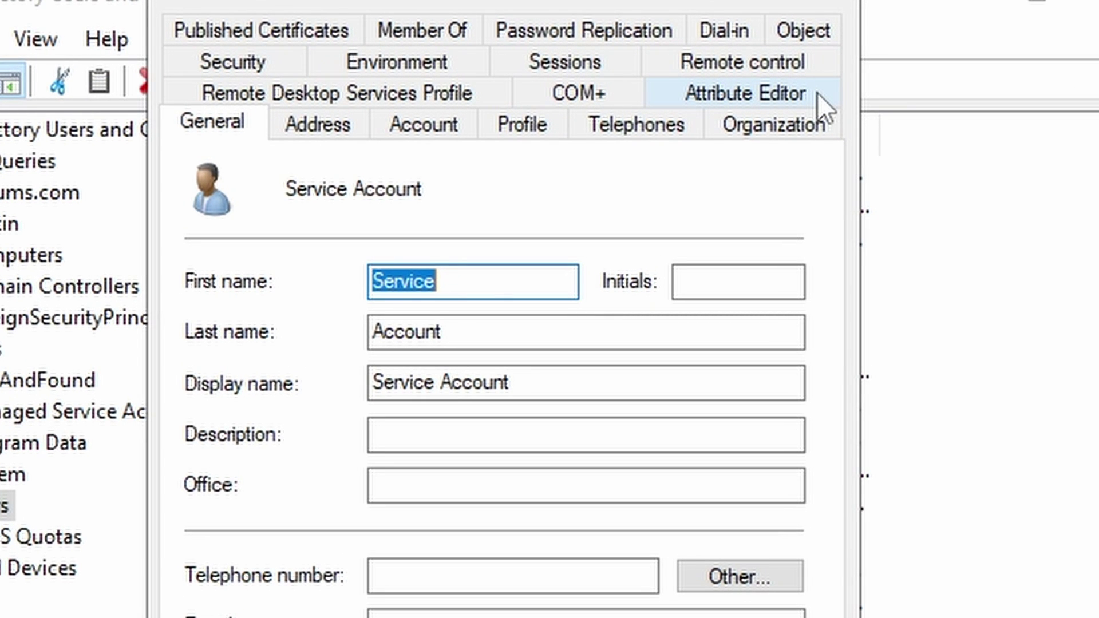
left_click(816, 92)
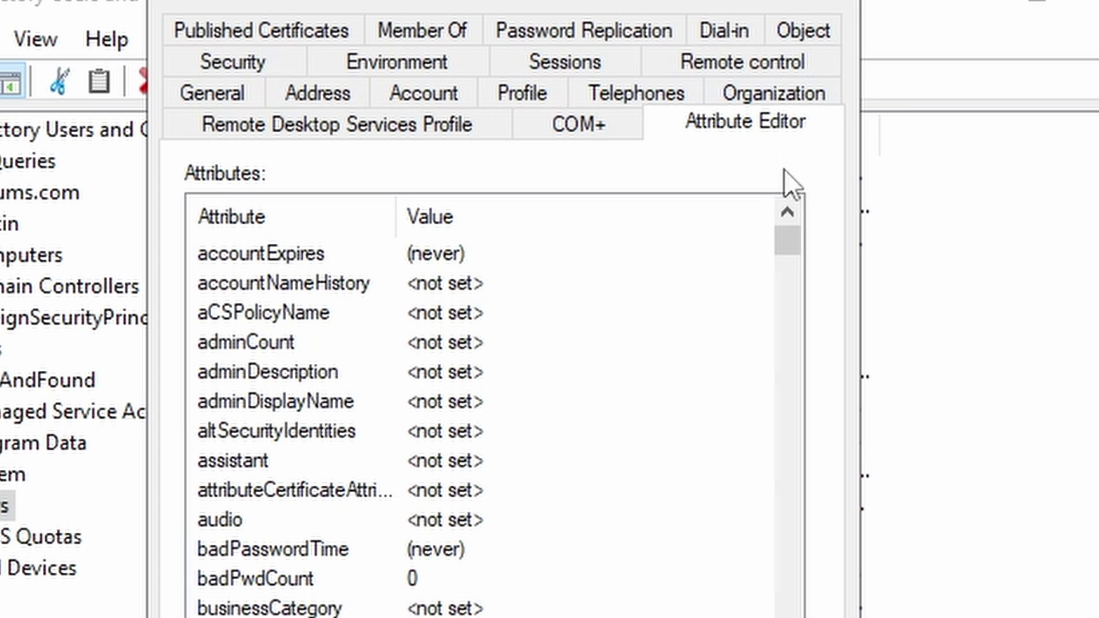
left_click_drag(792, 244, 790, 276)
left_click(606, 435)
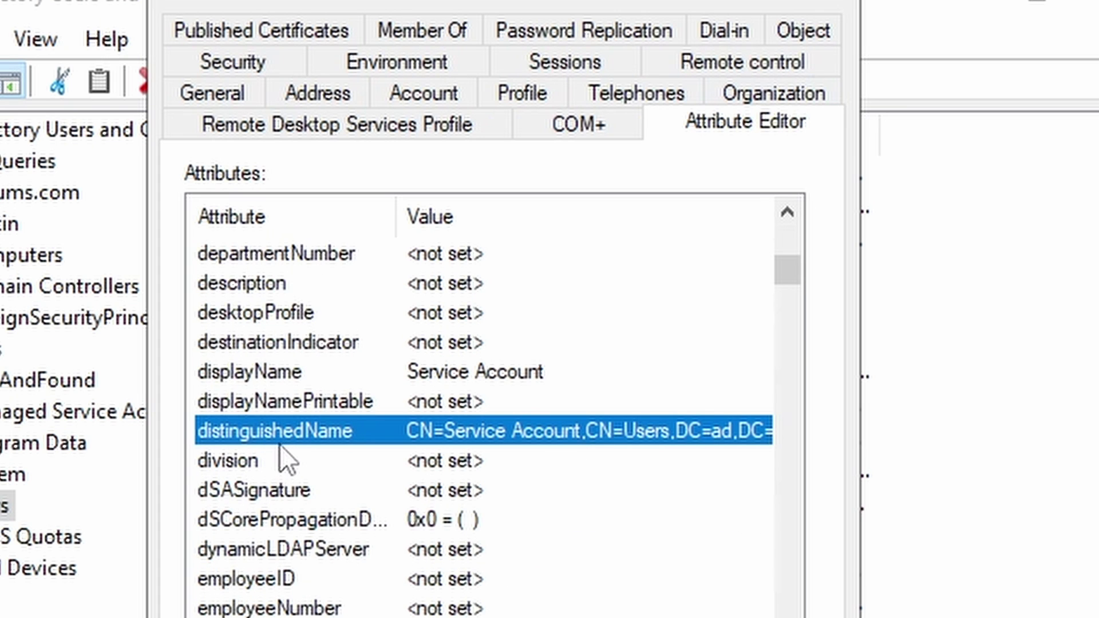
double_click(338, 431)
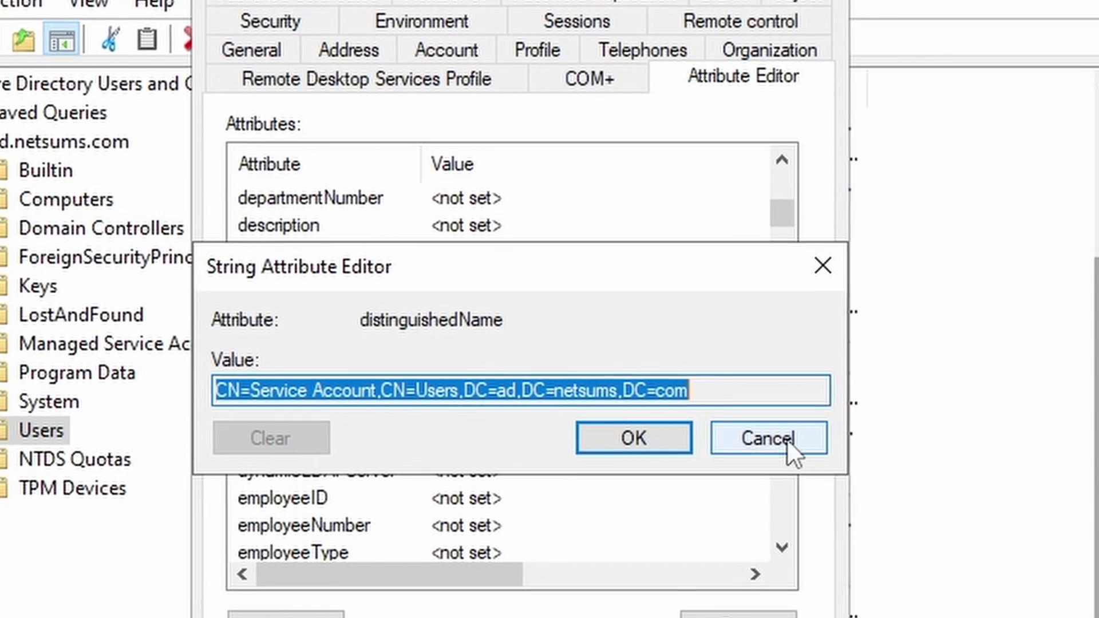
left_click(773, 514)
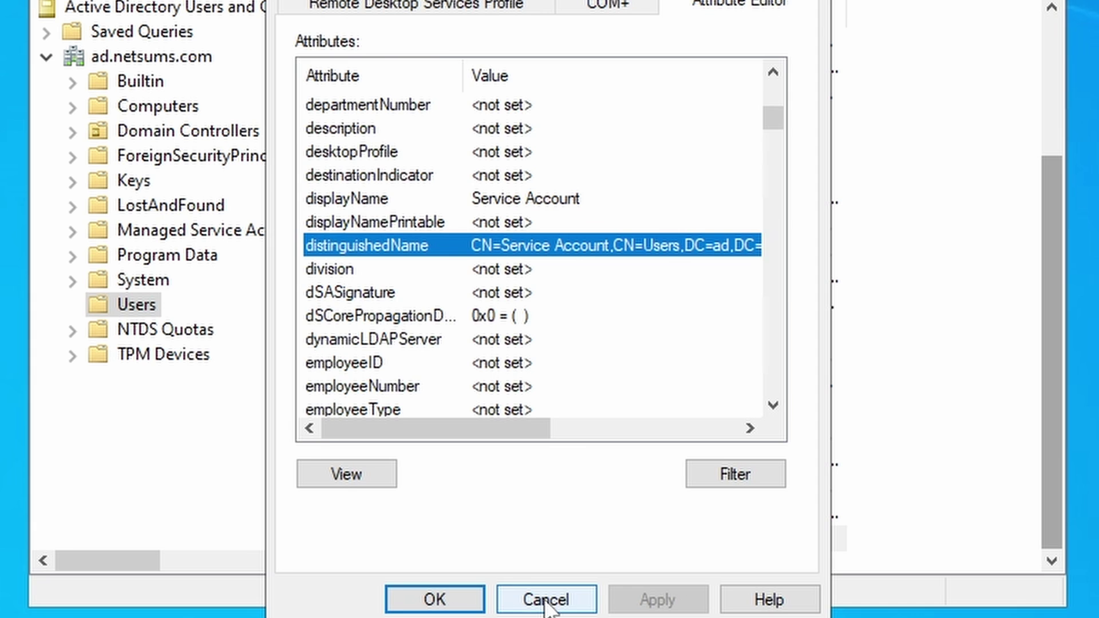
left_click(545, 599)
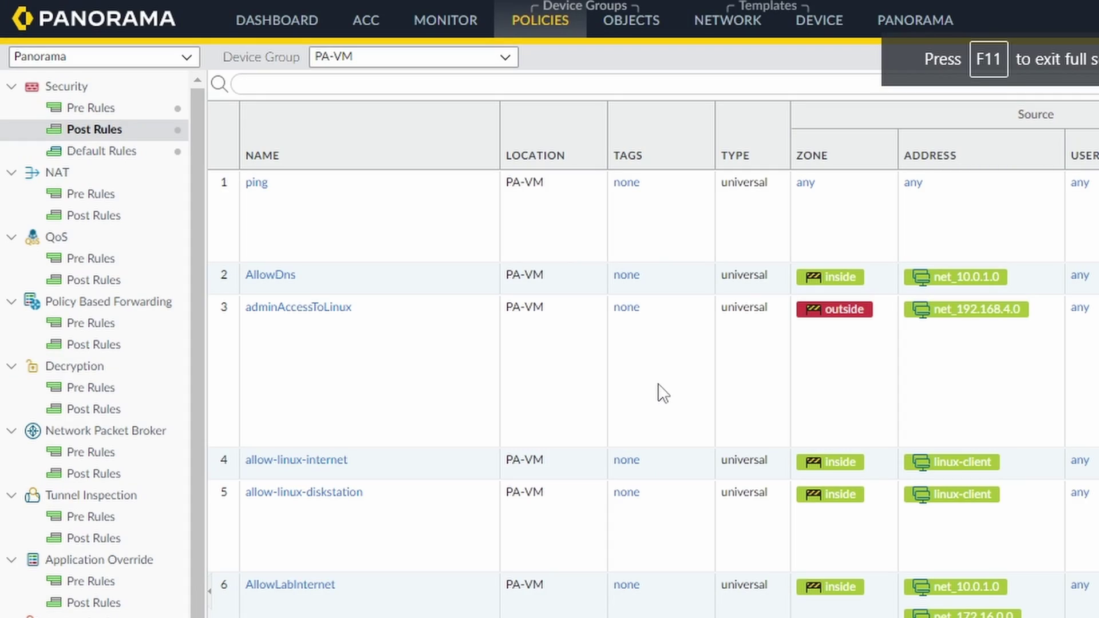
- Go to the Device tab's Server Profiles > LDAP page for the PA-VM template
left_click(821, 22)
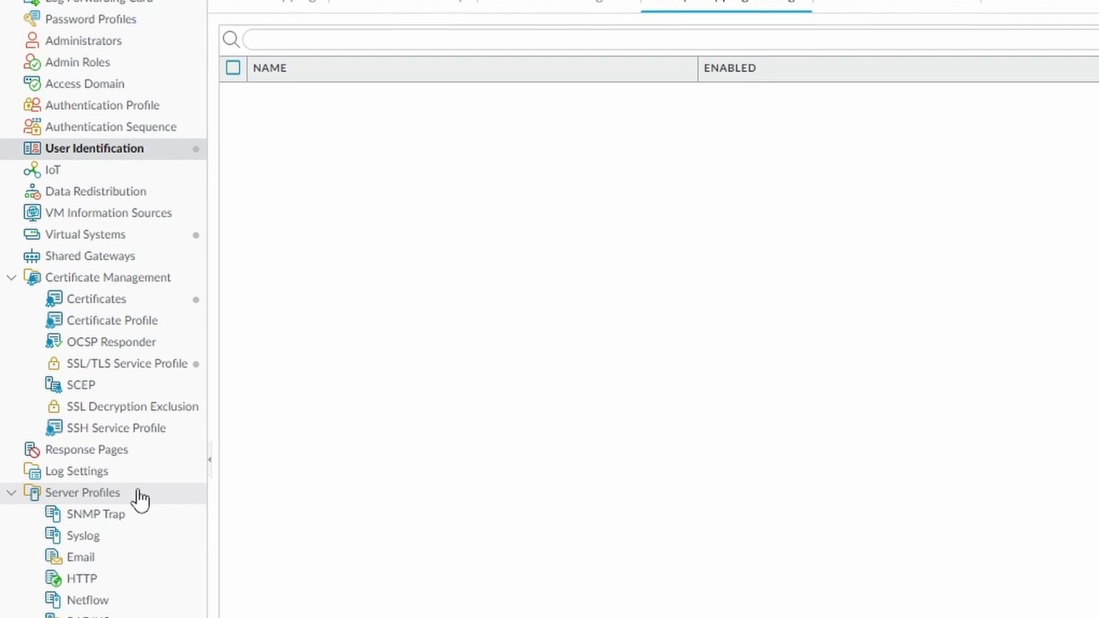
left_click(106, 585)
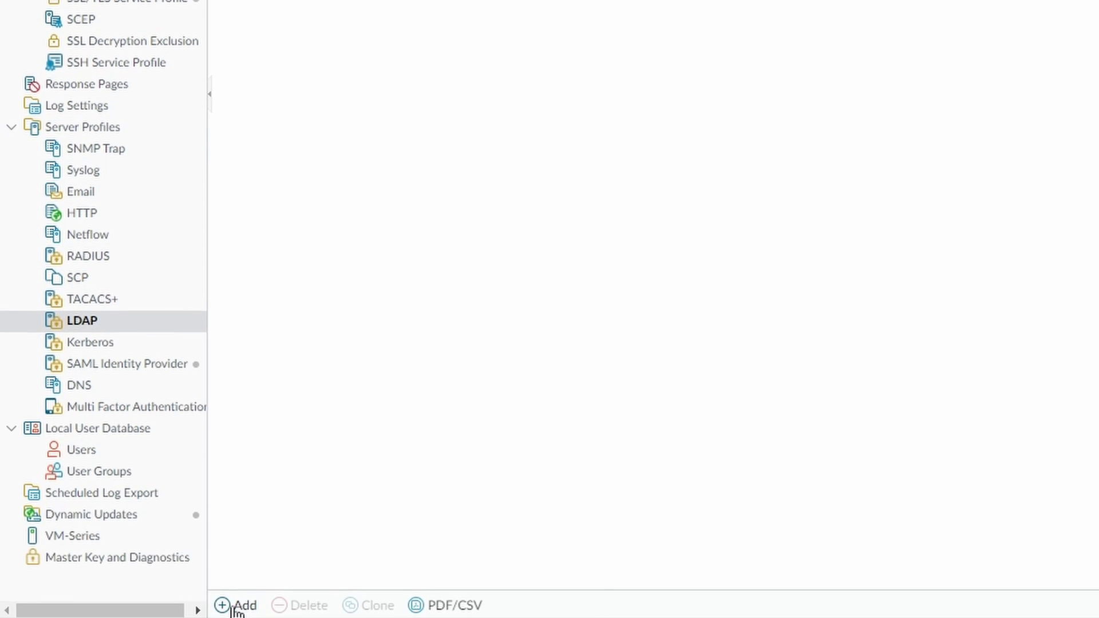
- Create LDAP profile server-profile-ldap with server Windows2022 at windows2022.netsums.com on port 389
left_click(236, 606)
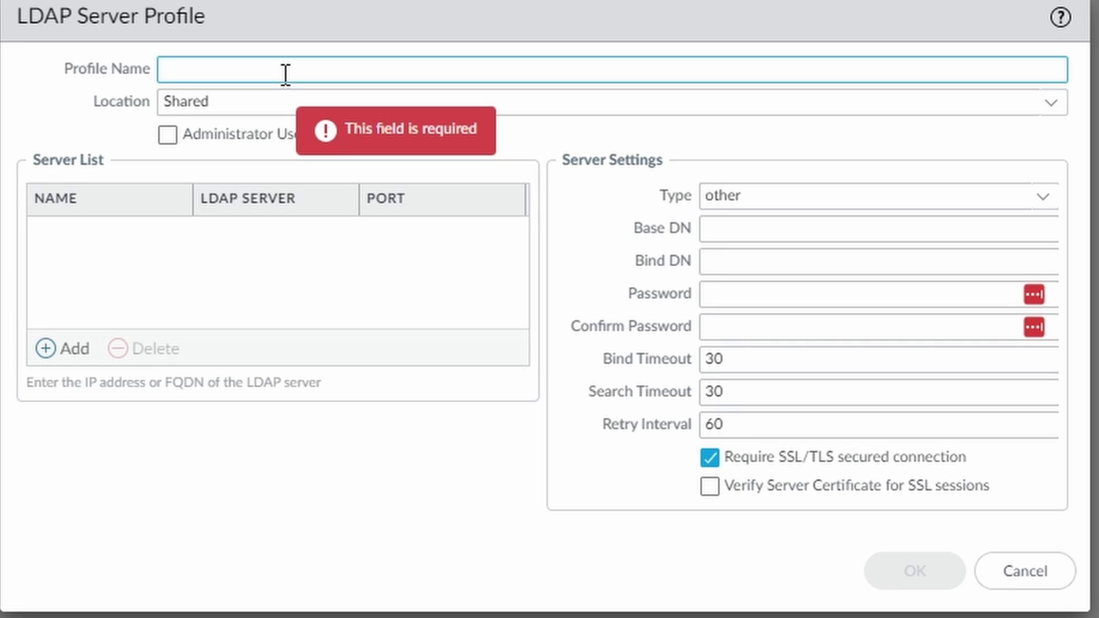
type("server-")
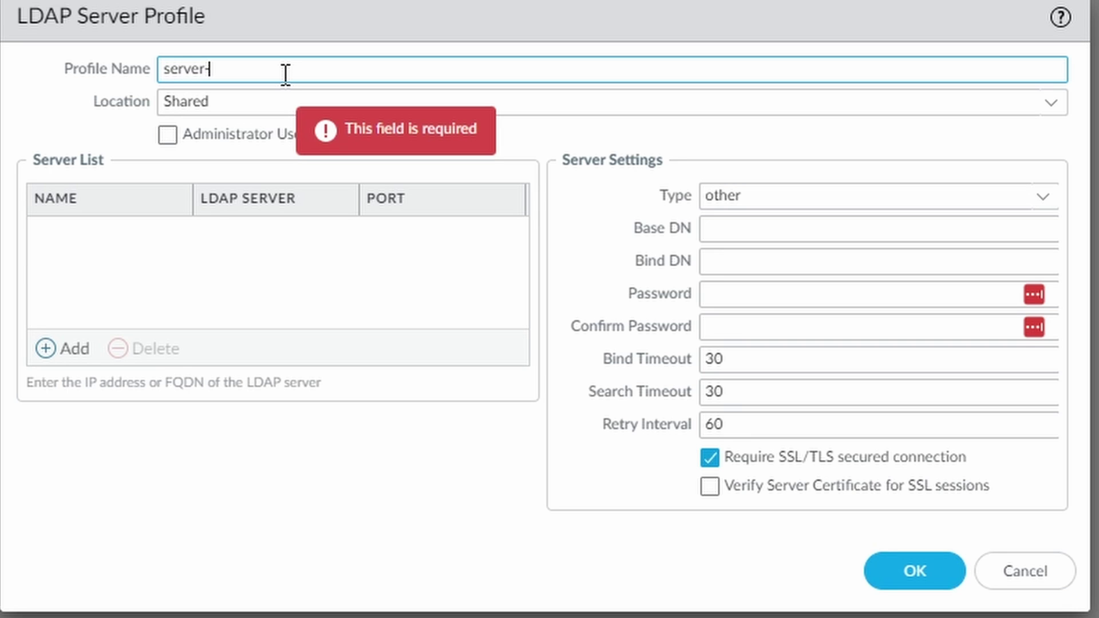
type("profi")
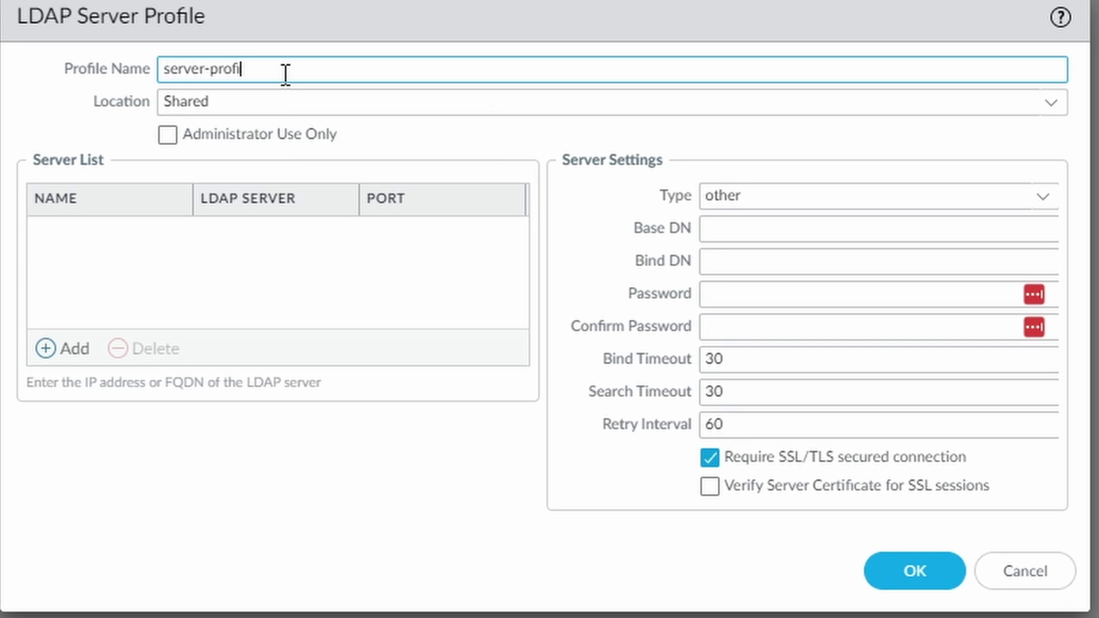
type("le-ldap")
left_click(63, 349)
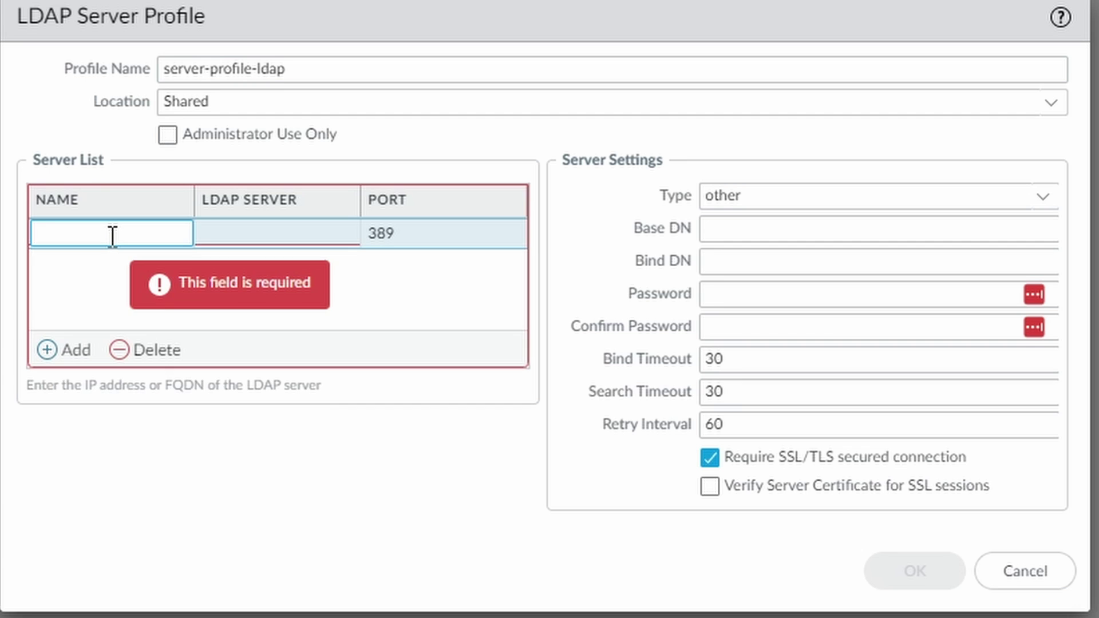
type("Windows2022")
left_click(212, 234)
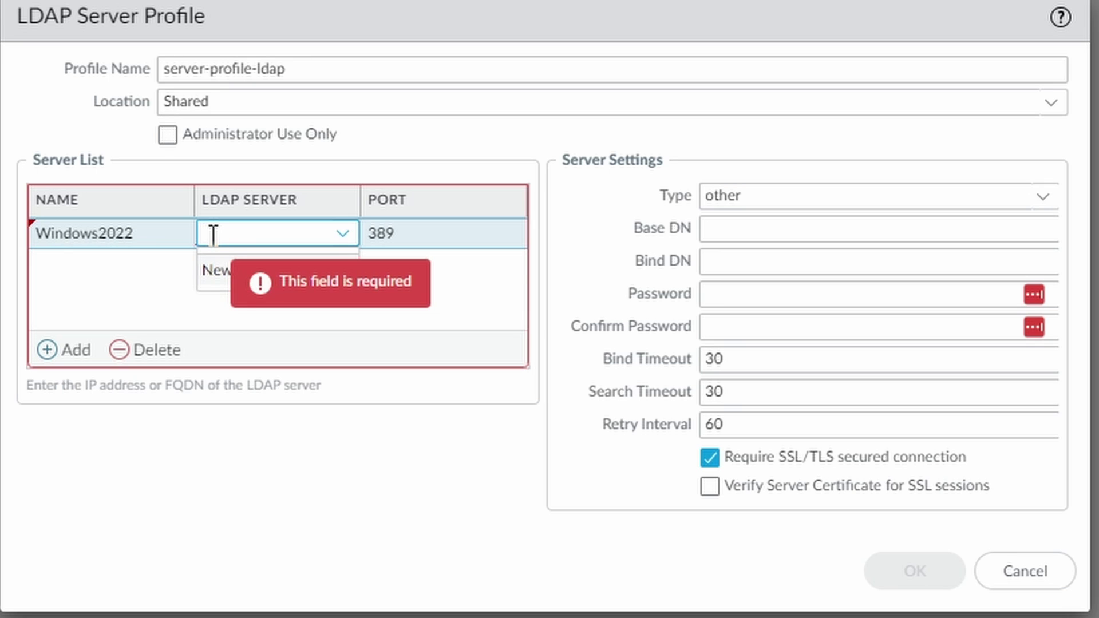
type("windows")
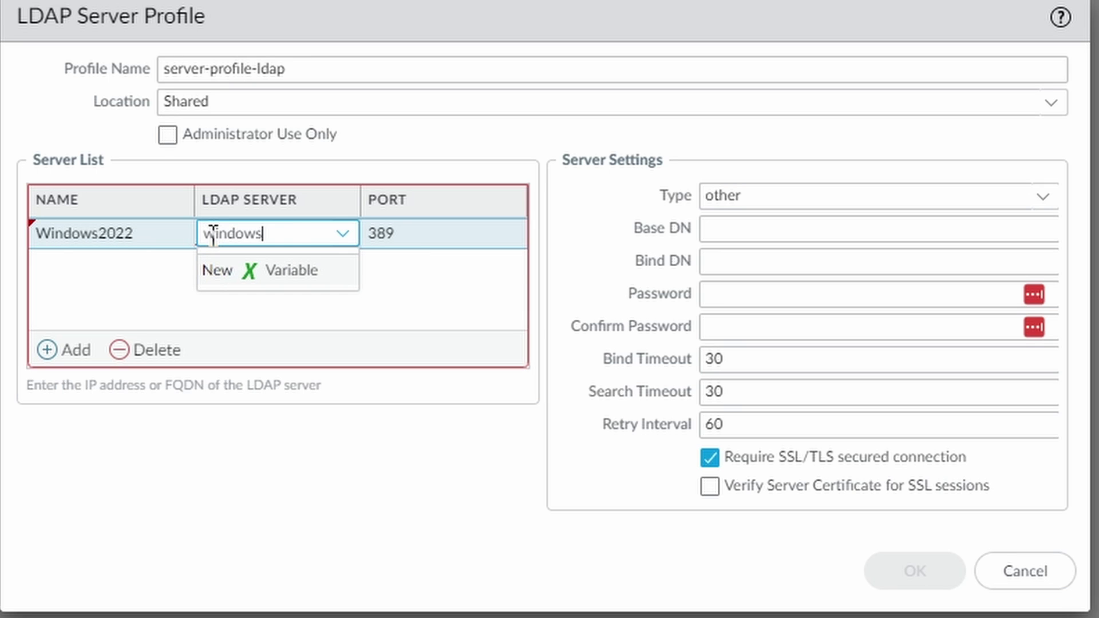
type("2022.netsu")
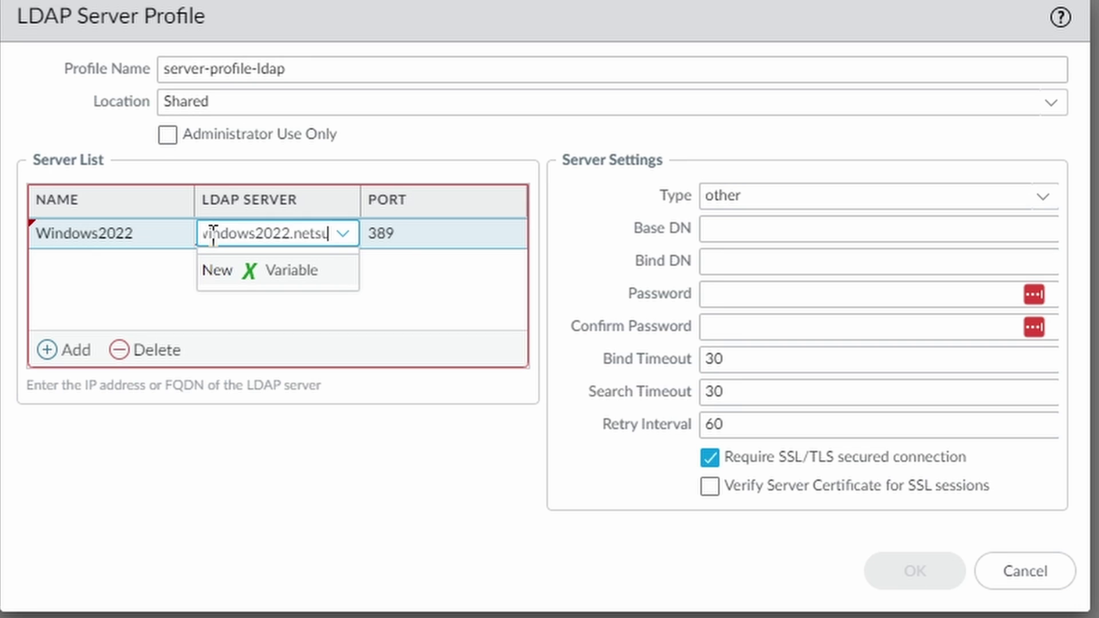
type("ms.com")
left_click(174, 292)
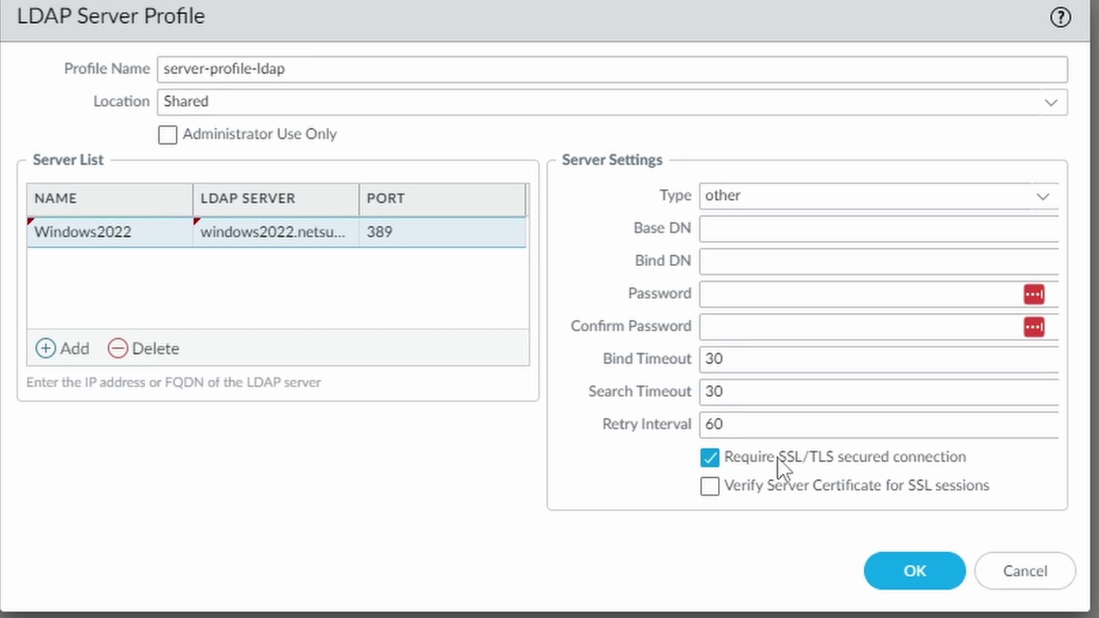
- Drop the SSL/TLS requirement, set type active-directory, and paste Service Account Bind DN and Base DN DC=ad,DC=netsums,DC=com
left_click(754, 458)
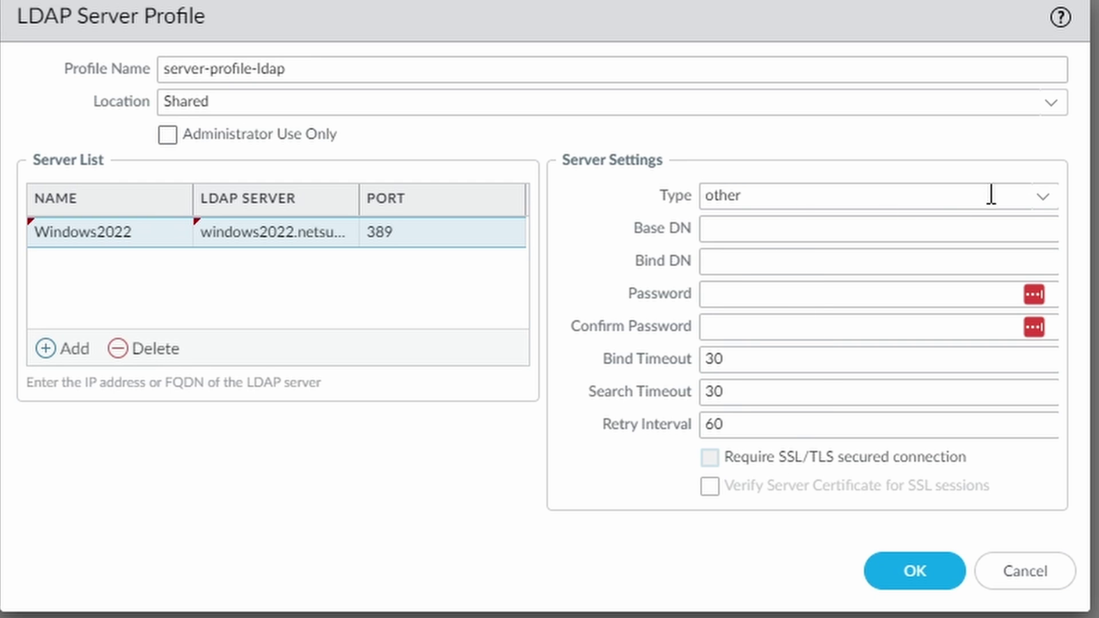
left_click(1044, 198)
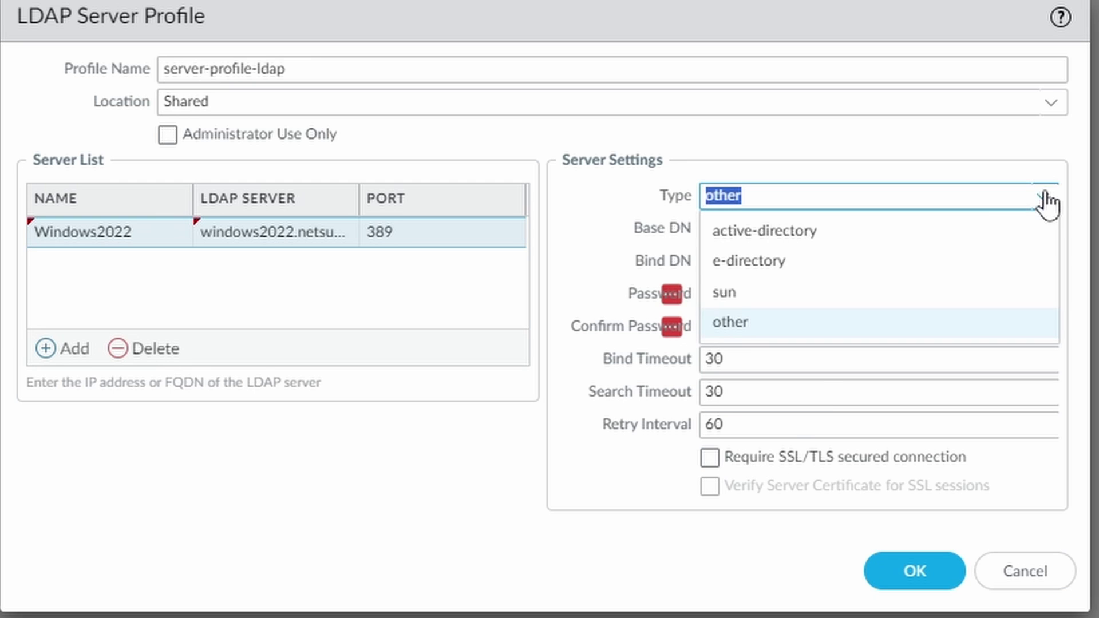
left_click(815, 235)
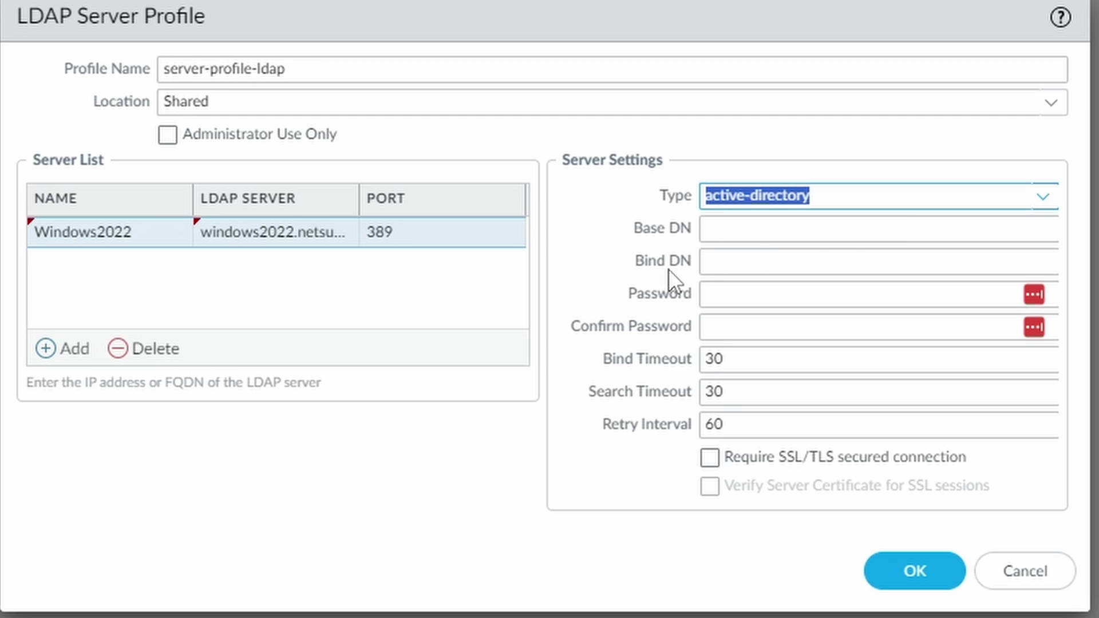
left_click(741, 263)
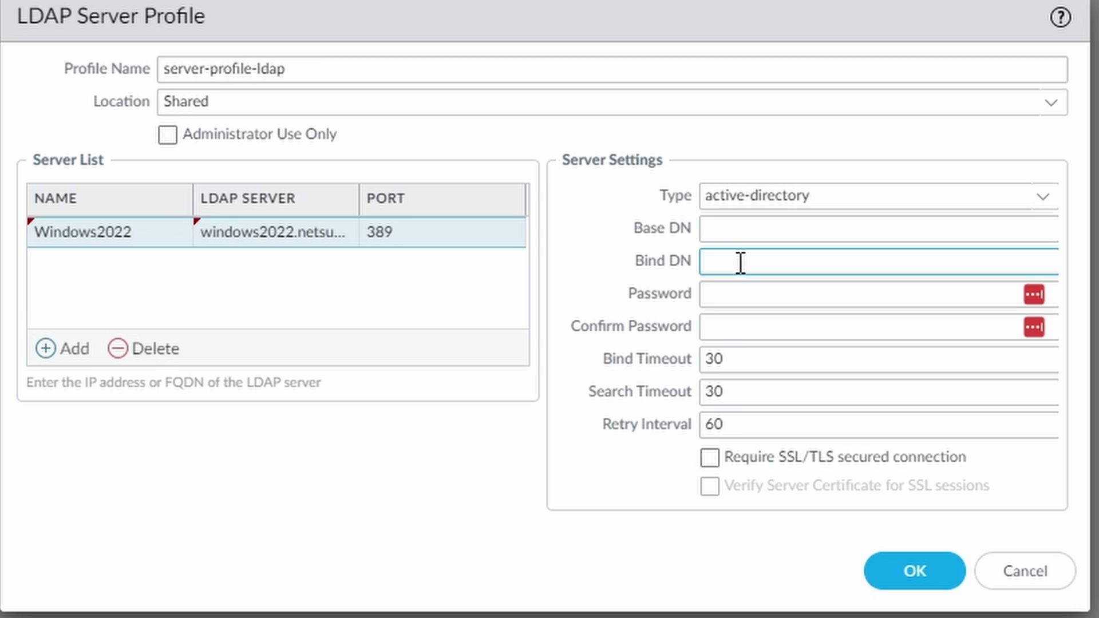
key("ctrl+v")
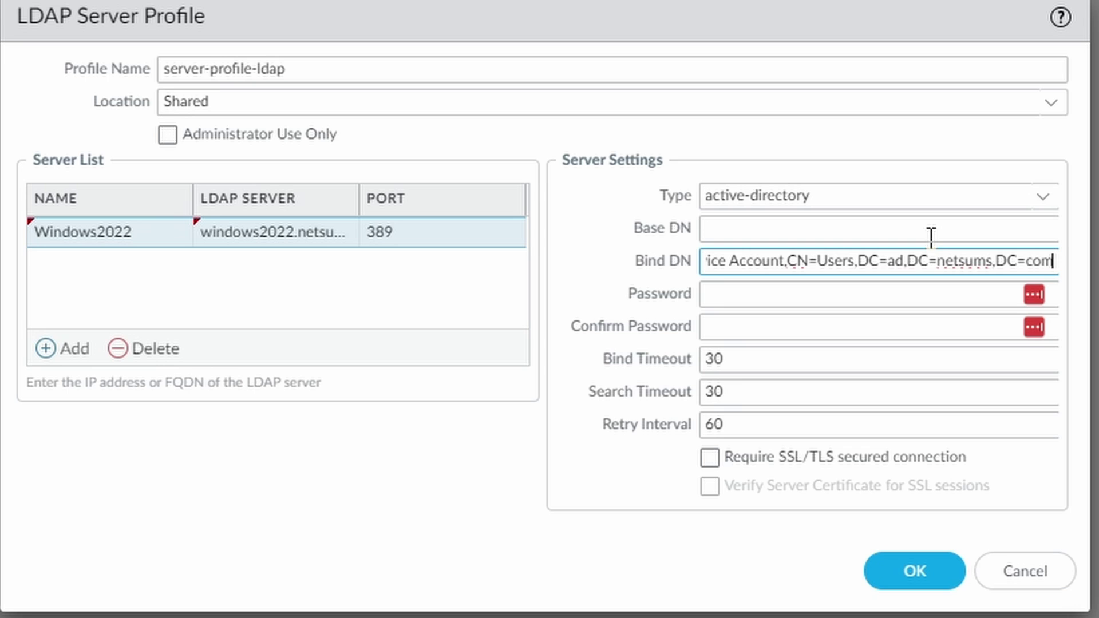
left_click_drag(858, 262, 1062, 258)
key("ctrl+c")
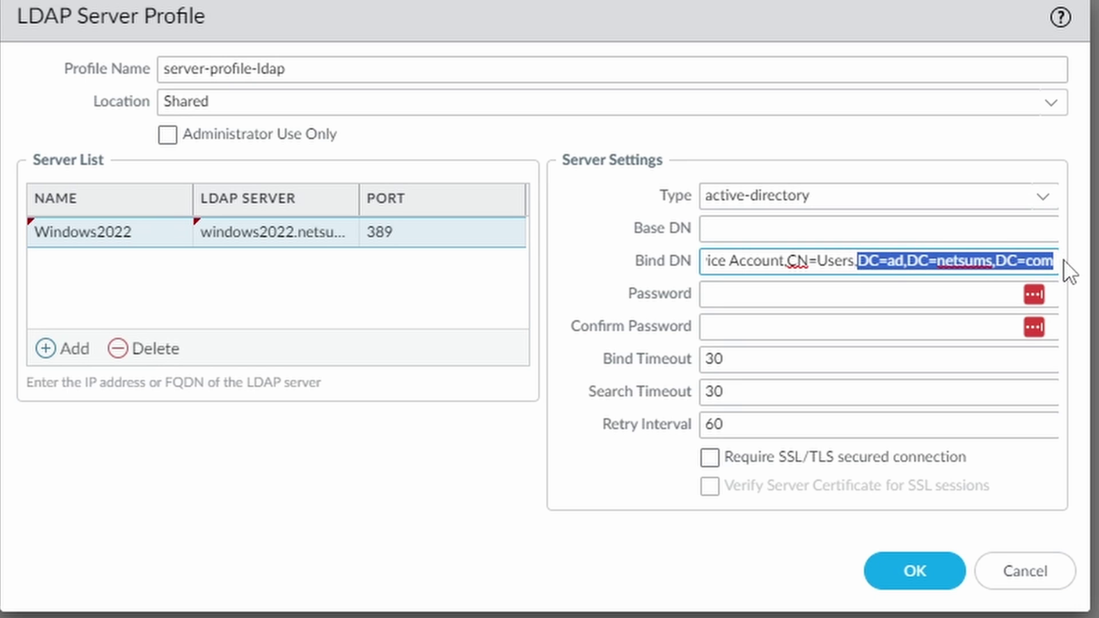
left_click(869, 230)
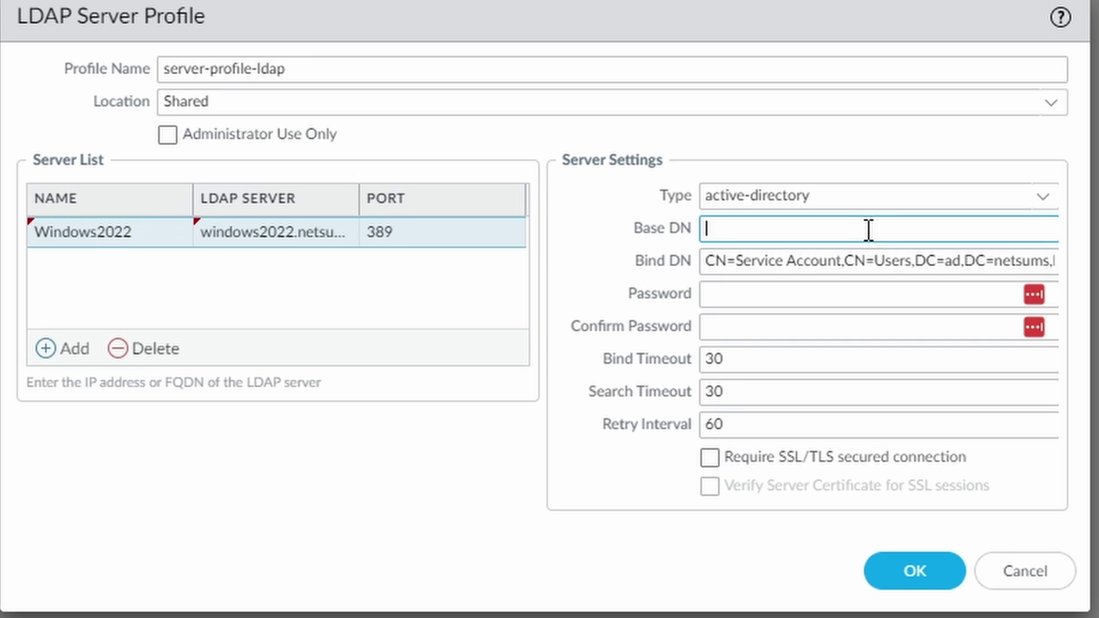
key("ctrl+v")
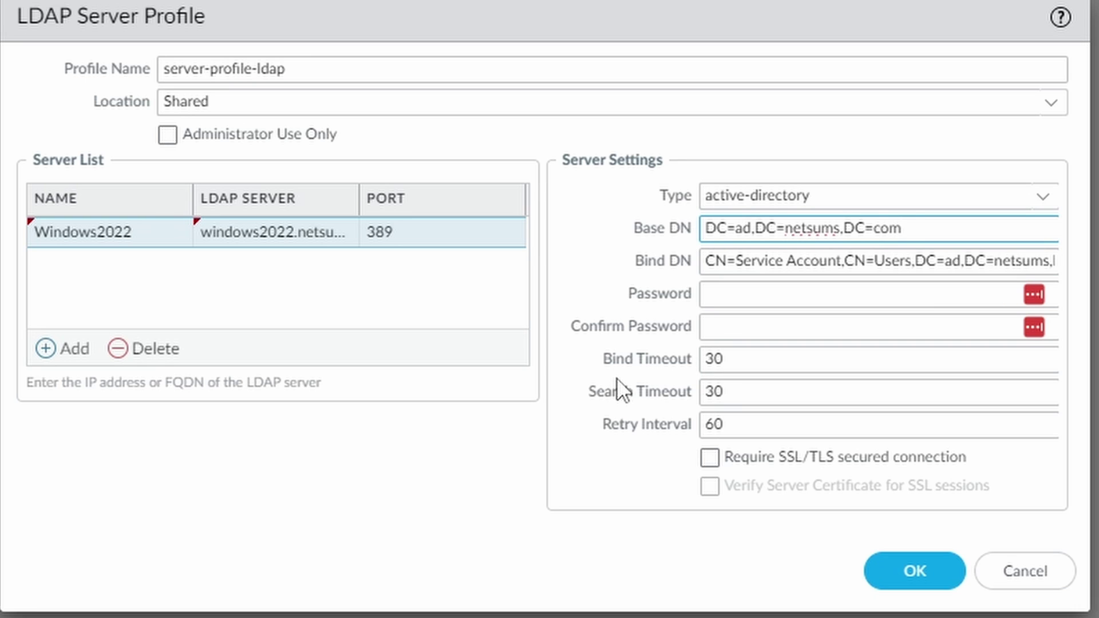
- Enter and confirm the bind account's password
left_click(804, 295)
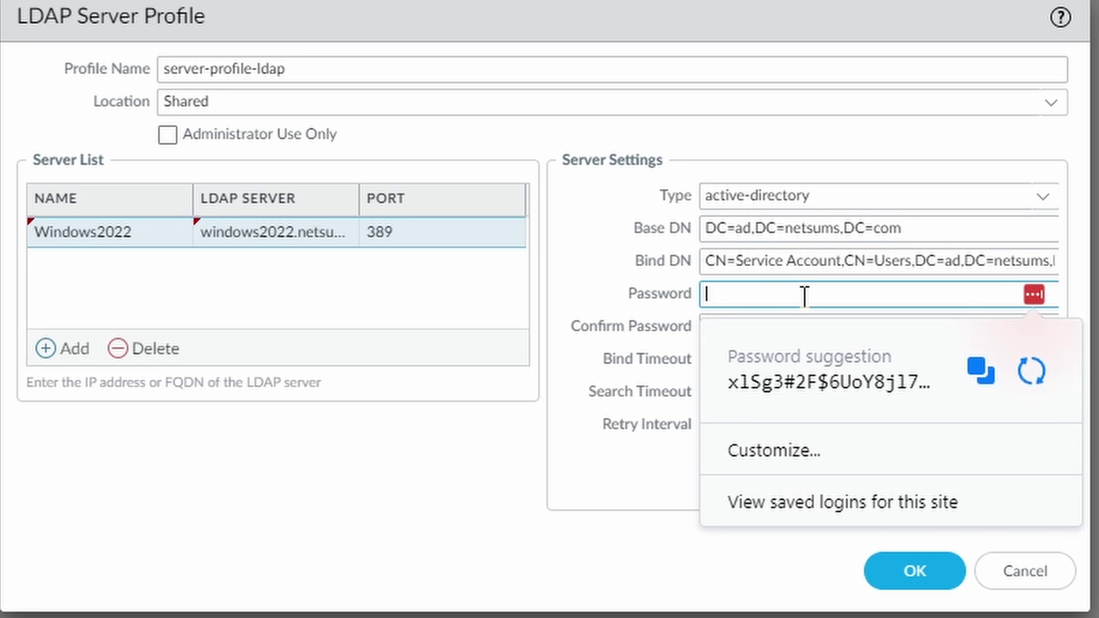
type("••")
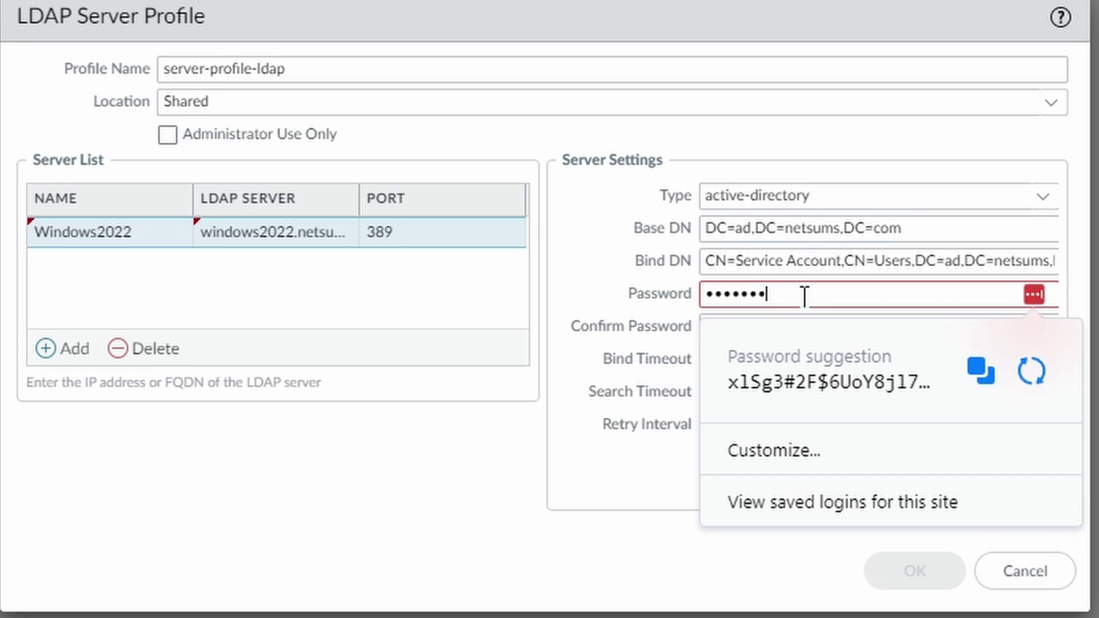
key("Tab")
type("••")
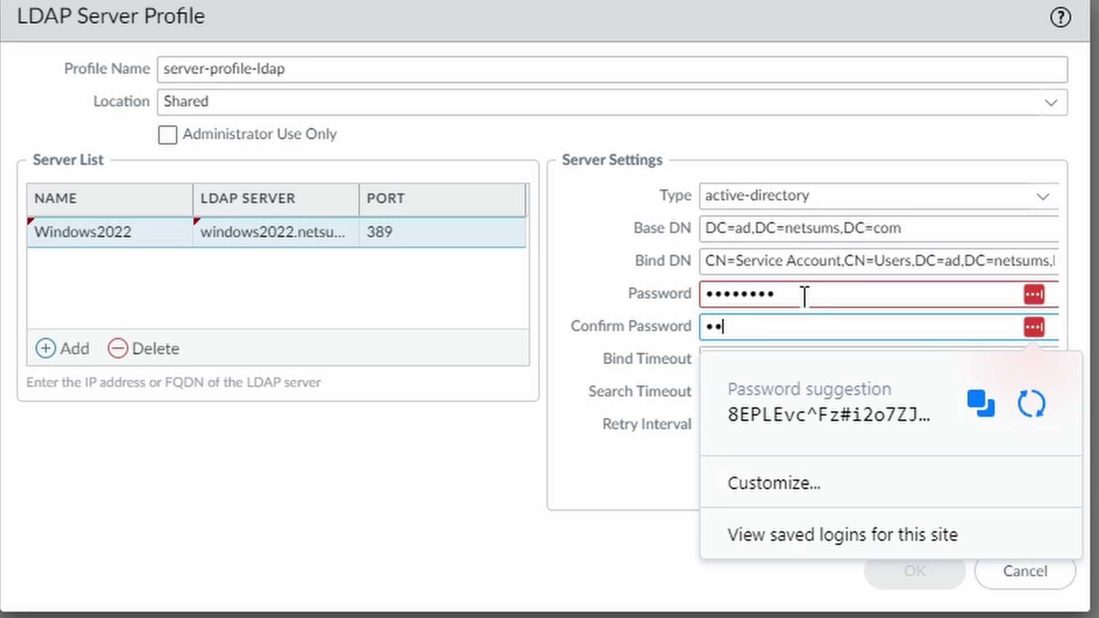
type("•••••••")
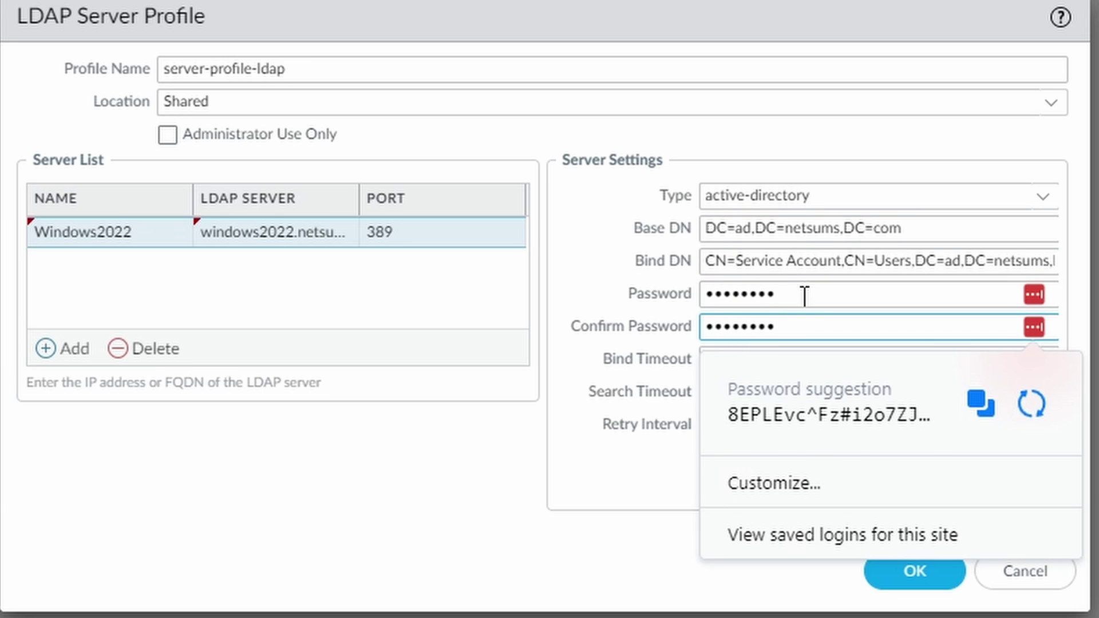
left_click(598, 466)
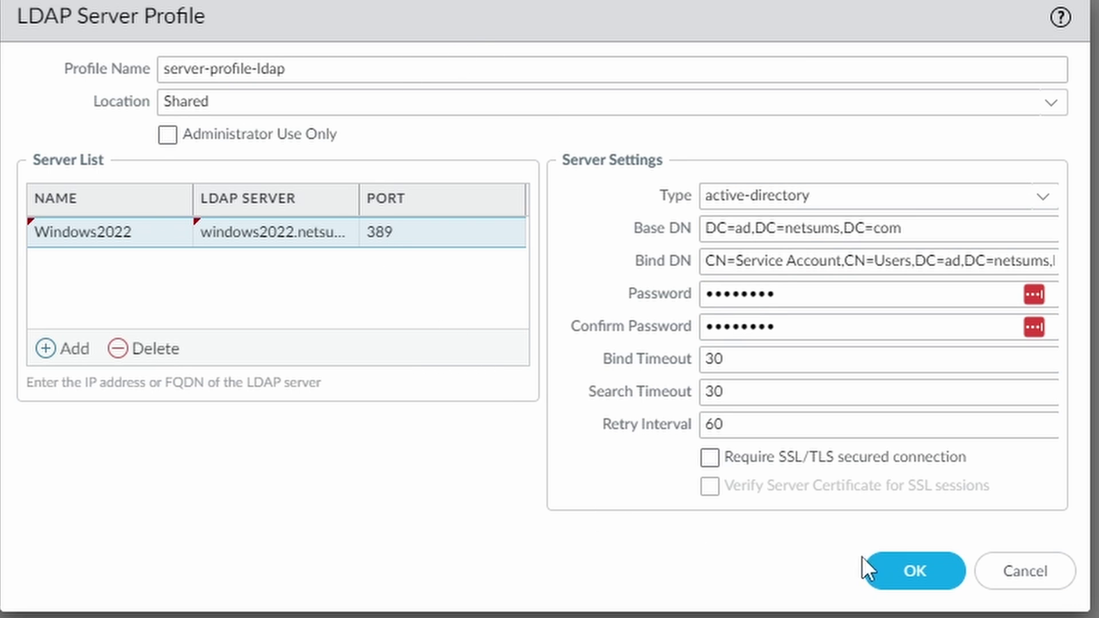
- Save the LDAP profile and add group mapping group-mapping-netsums using server-profile-ldap
left_click(901, 572)
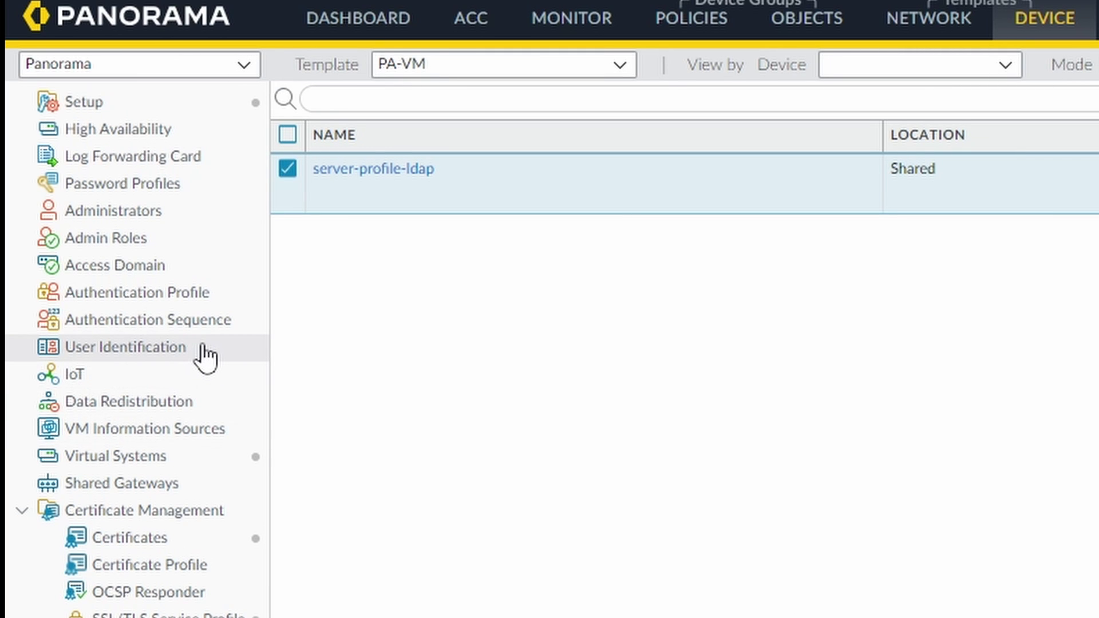
left_click(204, 356)
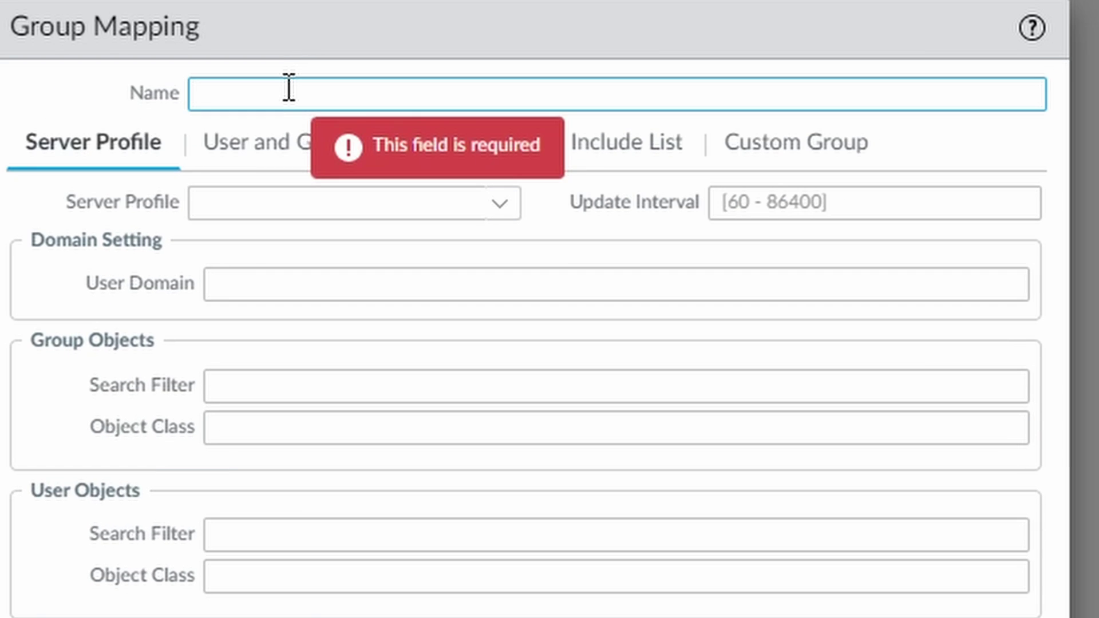
type("groupd-")
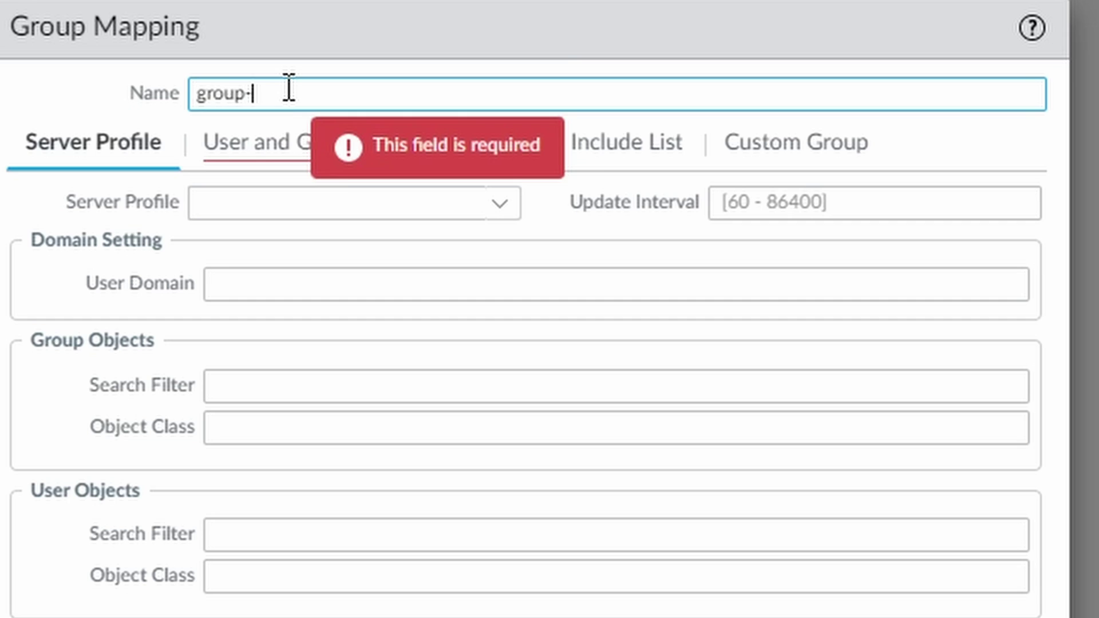
type("mapping")
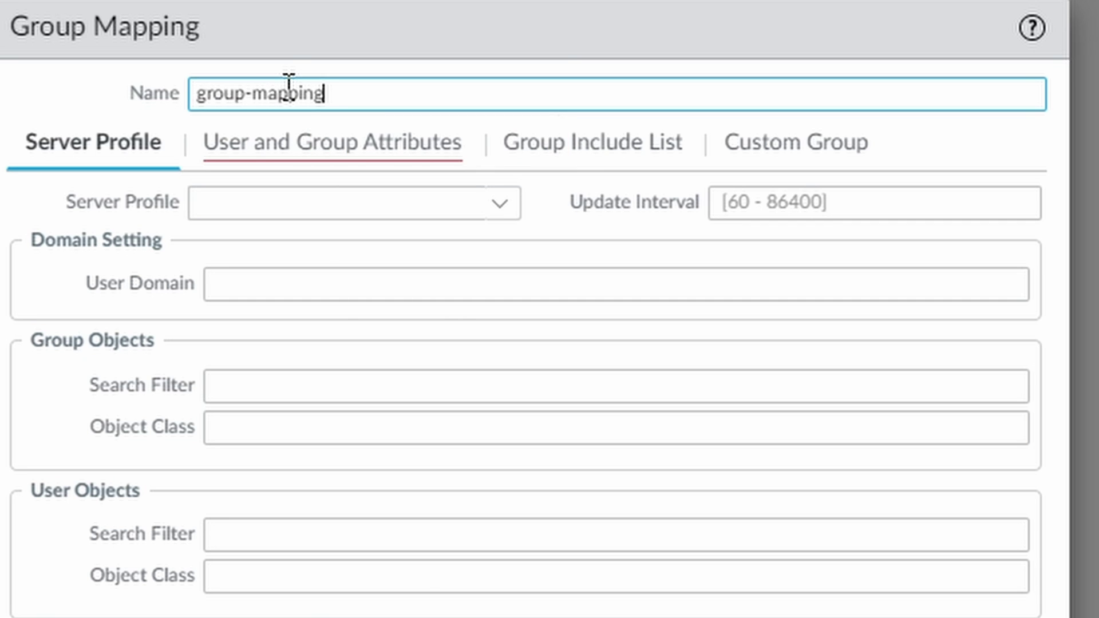
type("-netsums")
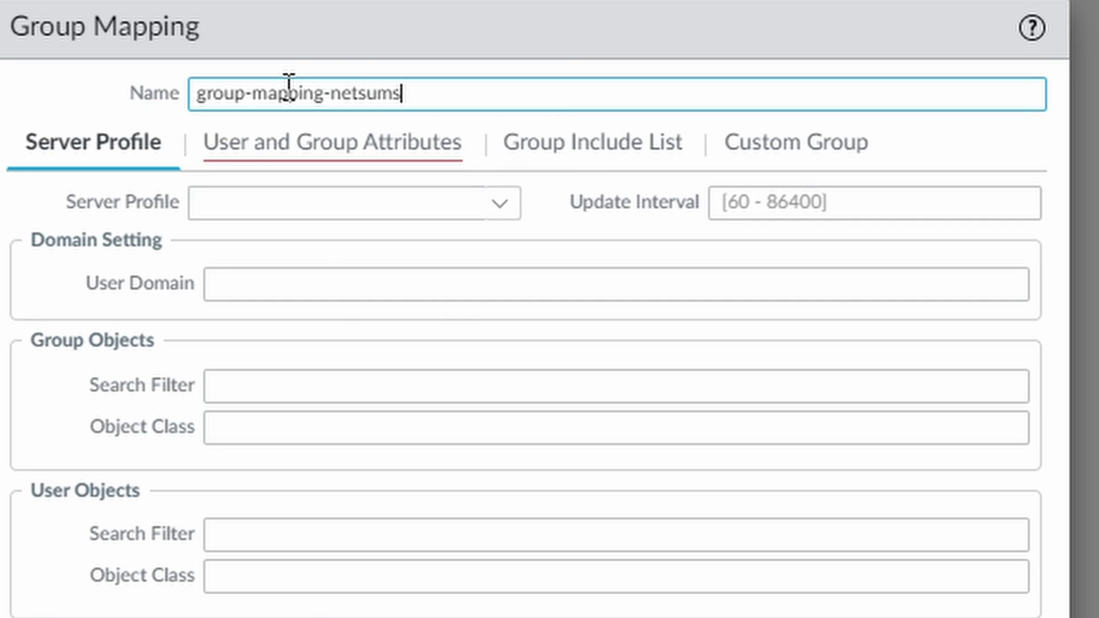
left_click(498, 211)
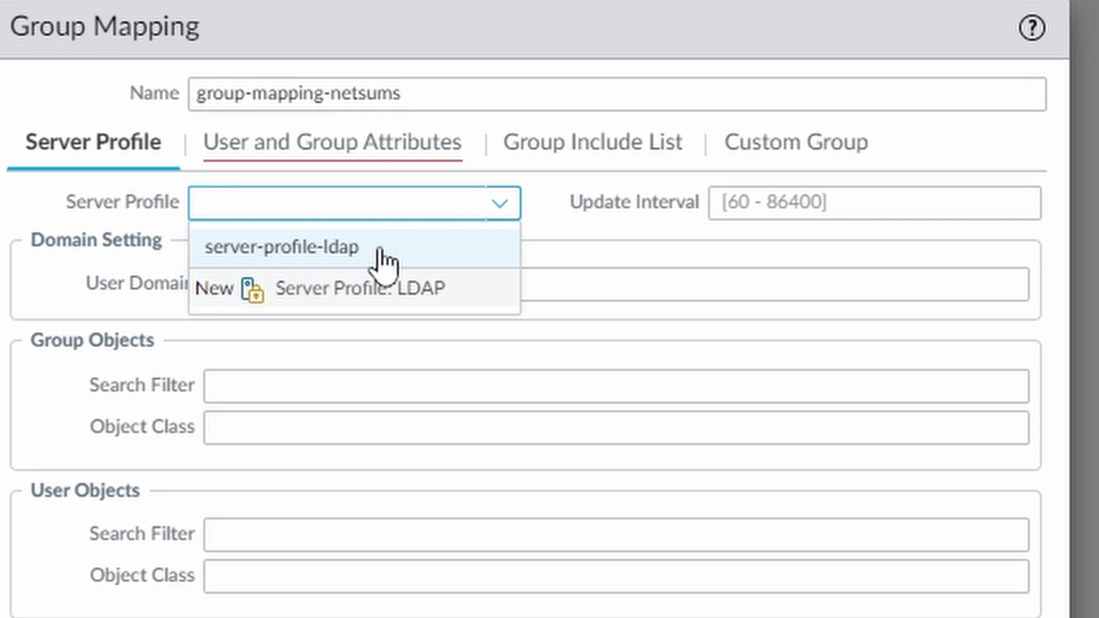
left_click(380, 250)
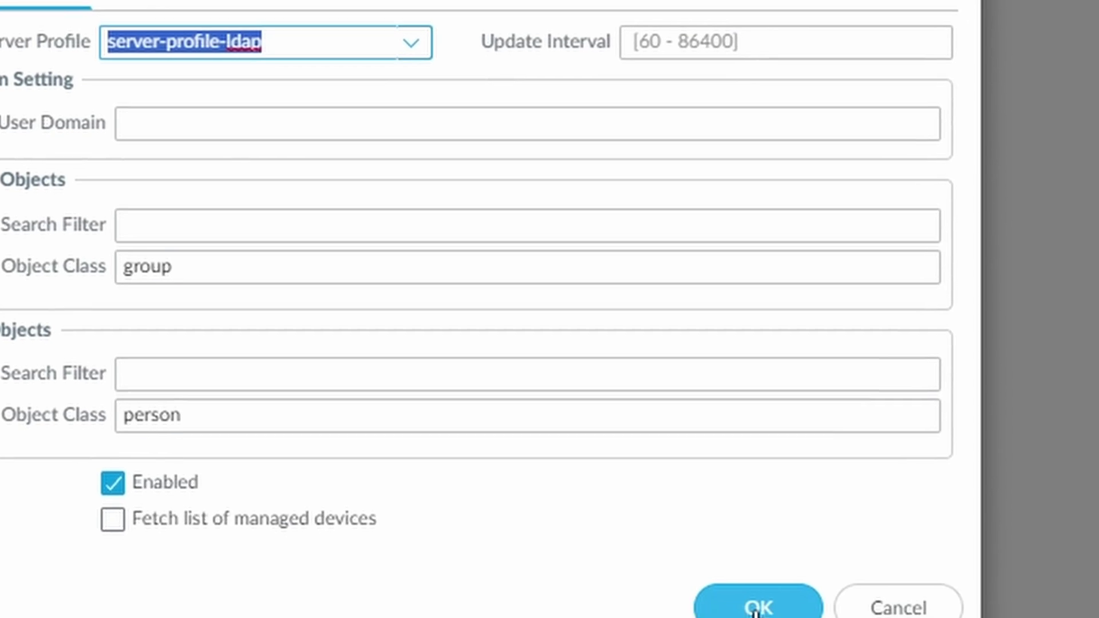
left_click(738, 573)
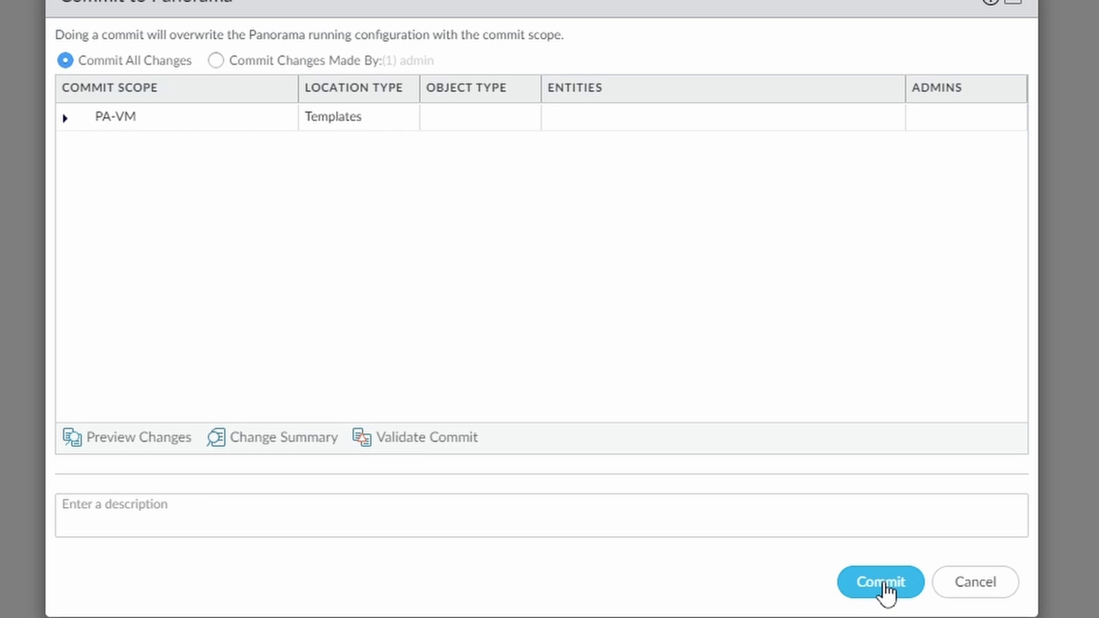
- Commit all pending PA-VM template changes to Panorama
left_click(882, 583)
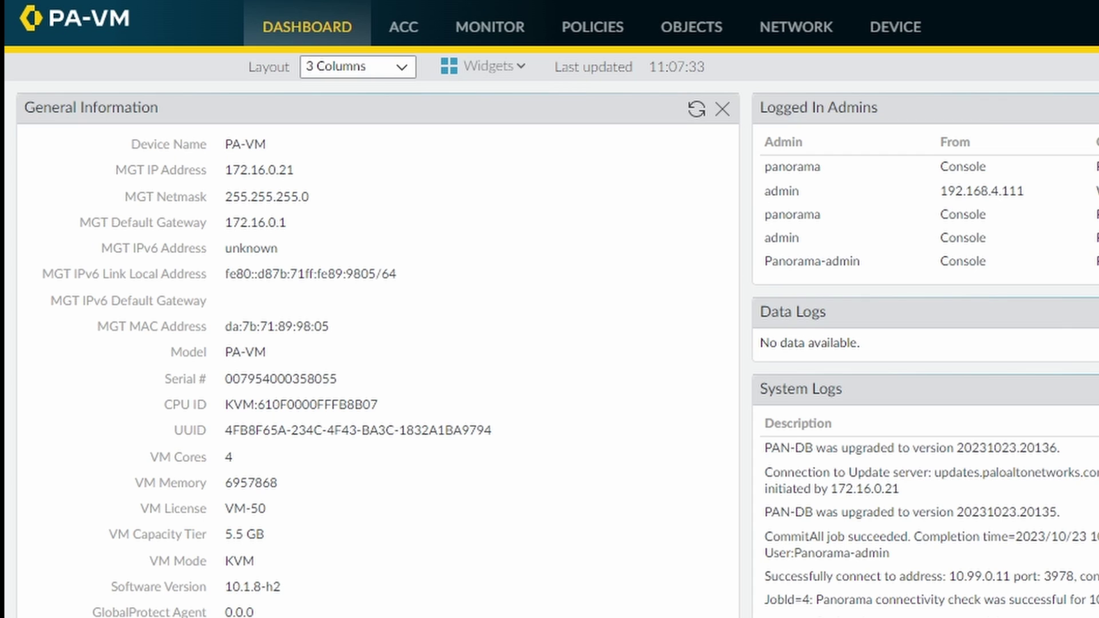
- On the firewall, verify group-mapping-netsums can browse the DC=ad,DC=netsums,DC=com domain tree, then cancel
left_click(897, 30)
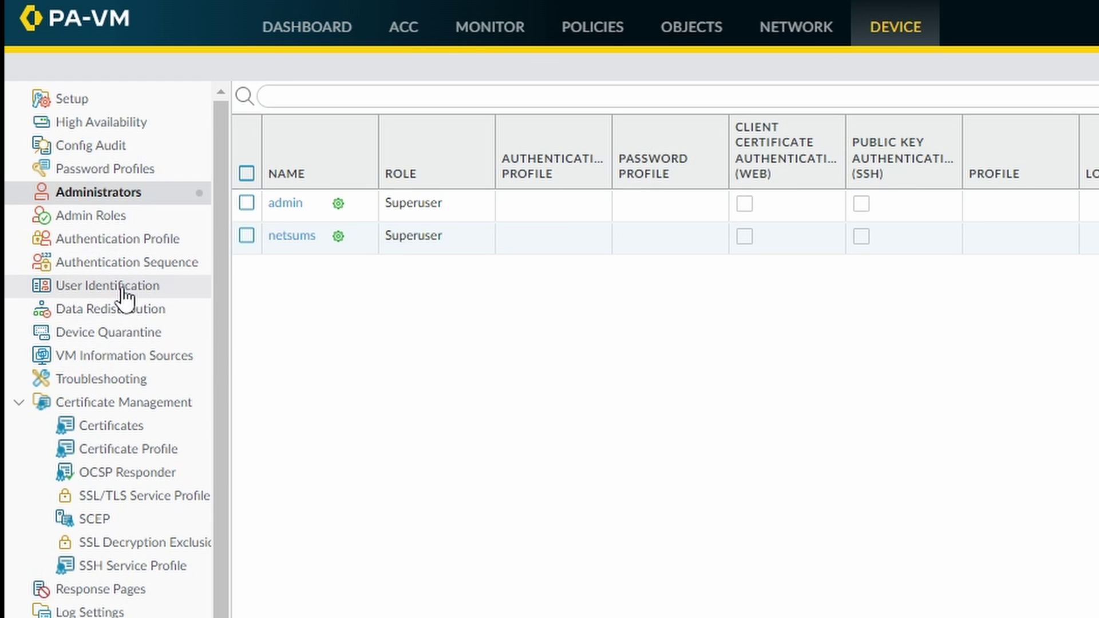
left_click(121, 292)
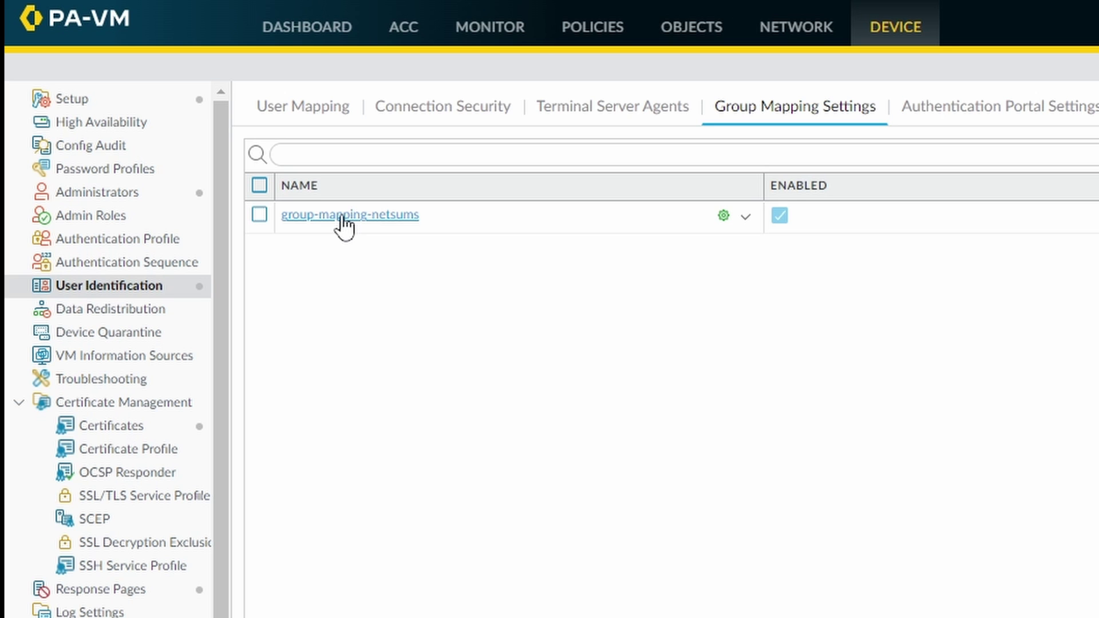
left_click(343, 216)
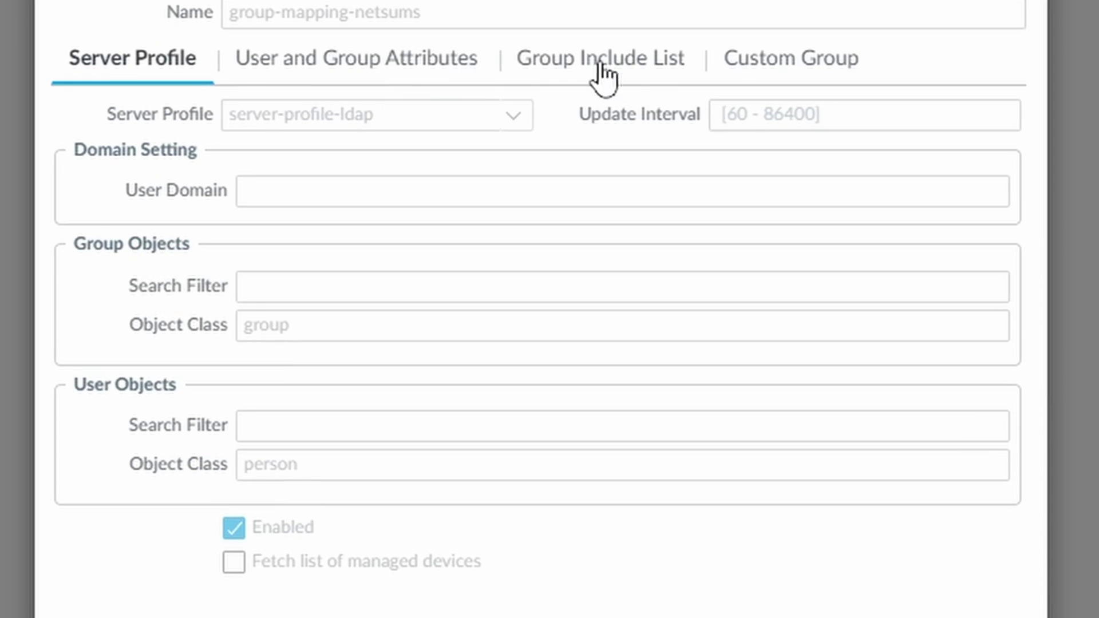
left_click(646, 62)
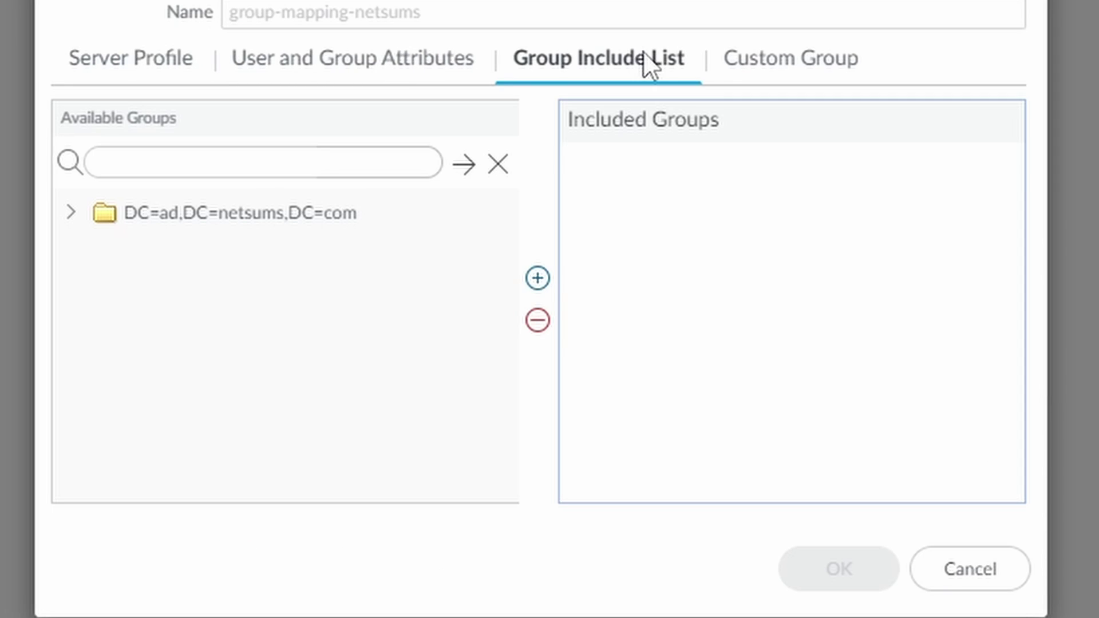
left_click(71, 213)
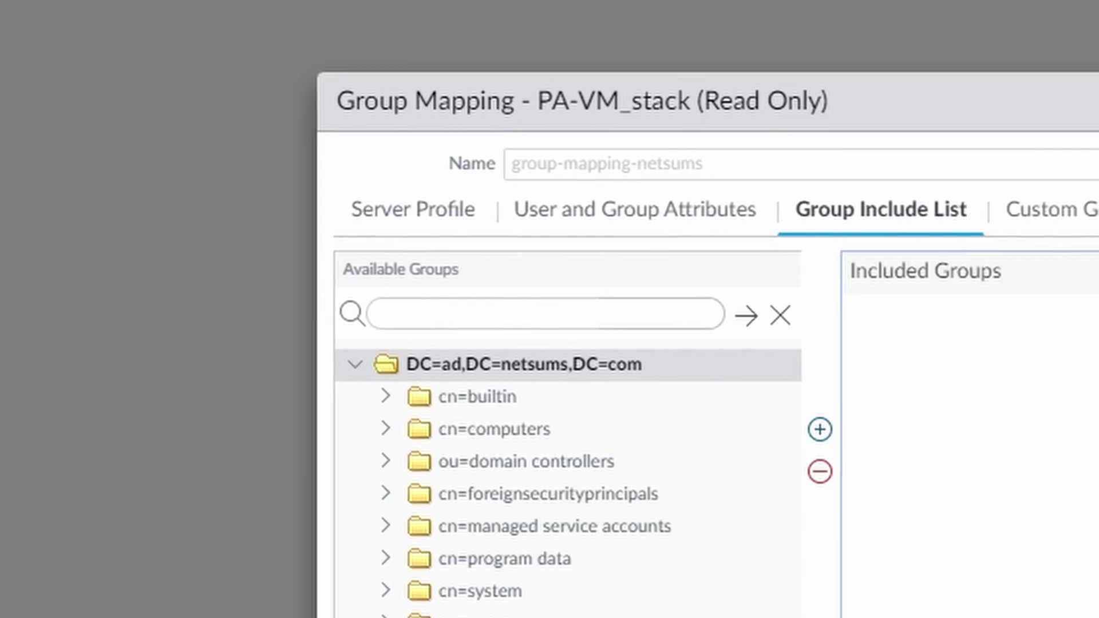
left_click(974, 583)
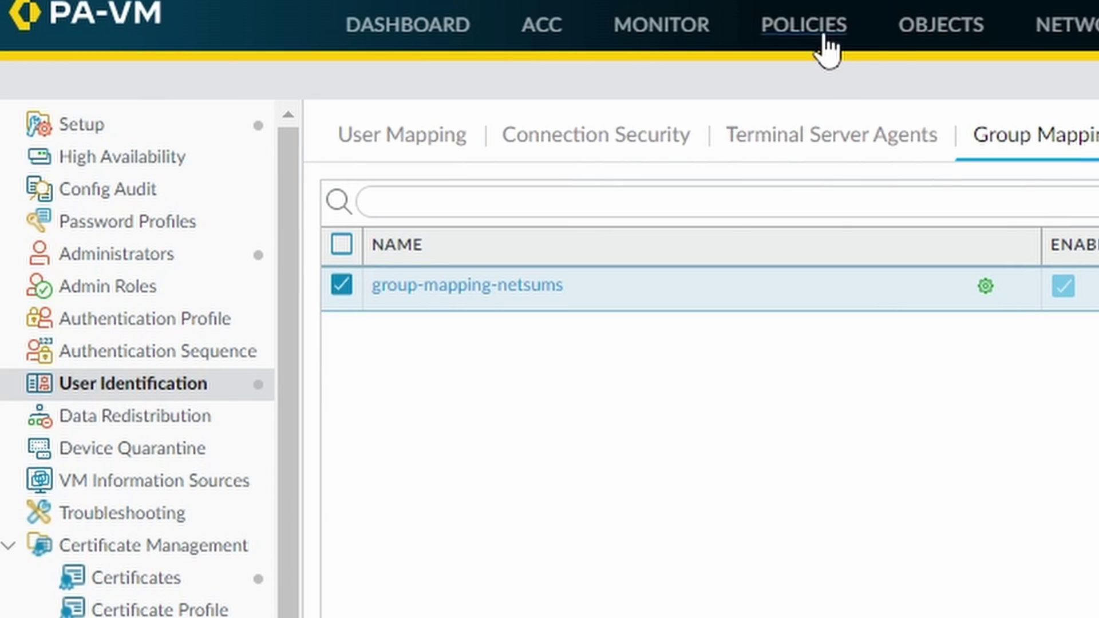
left_click(824, 37)
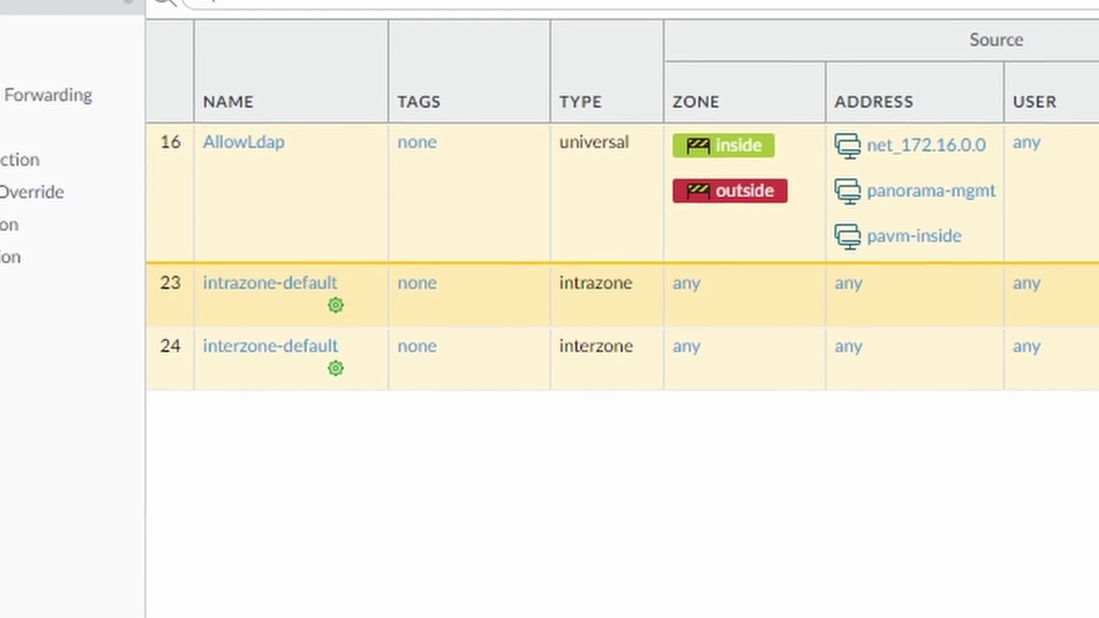
left_click(343, 613)
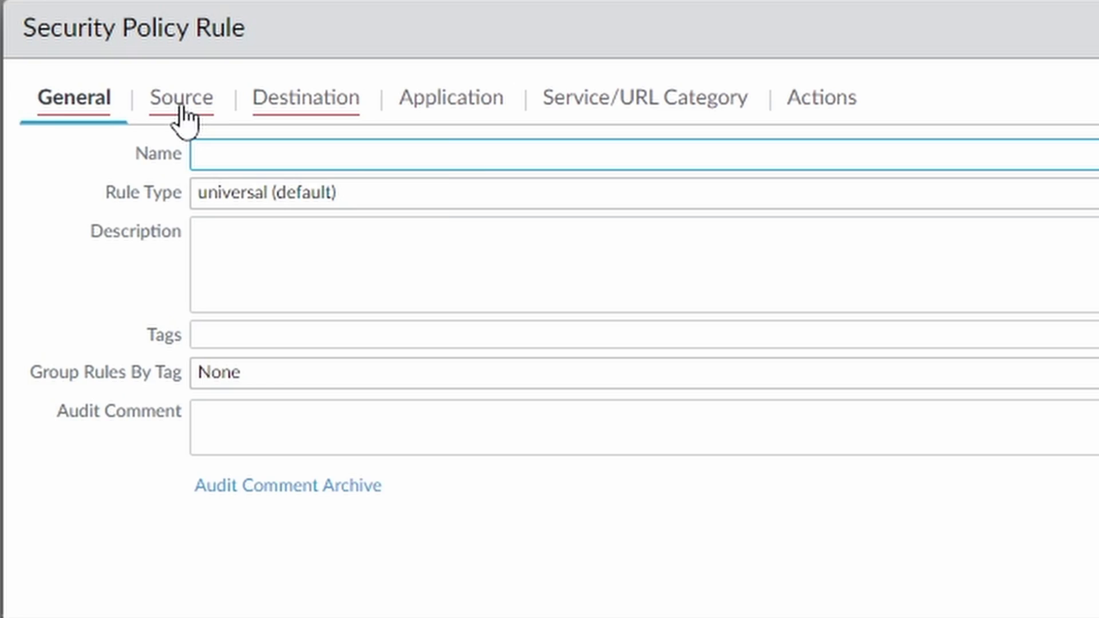
left_click(181, 109)
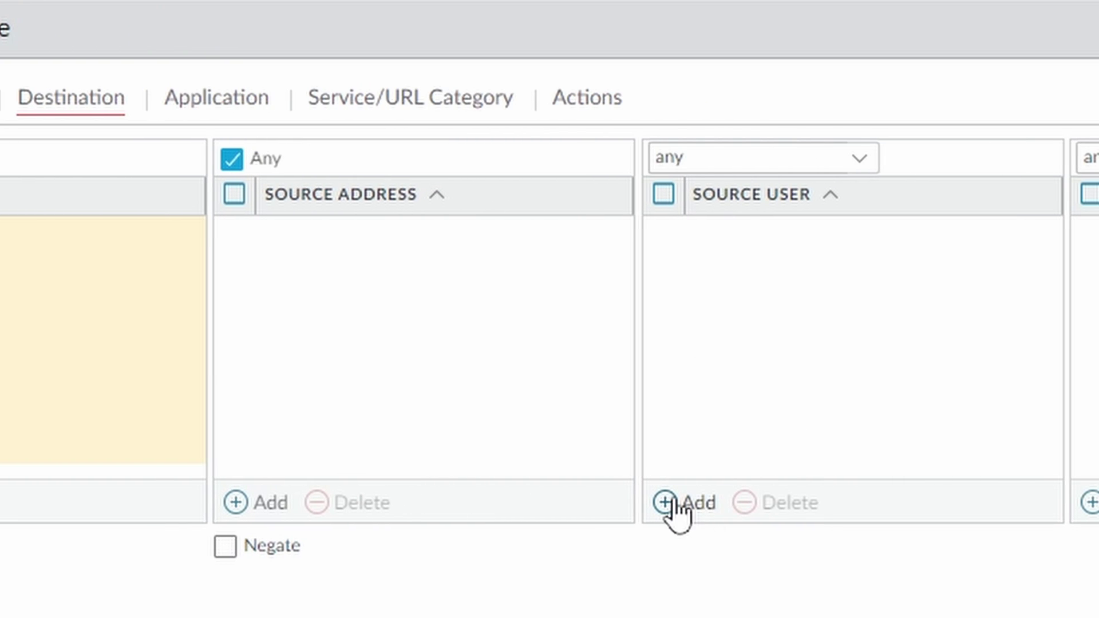
left_click(673, 504)
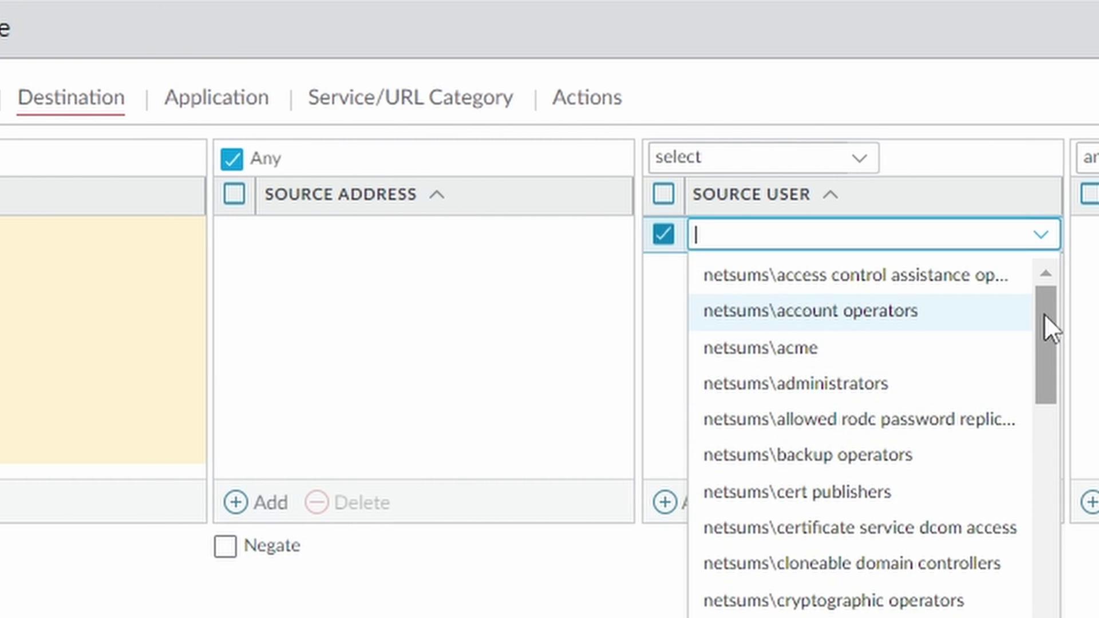
left_click_drag(1044, 315, 775, 324)
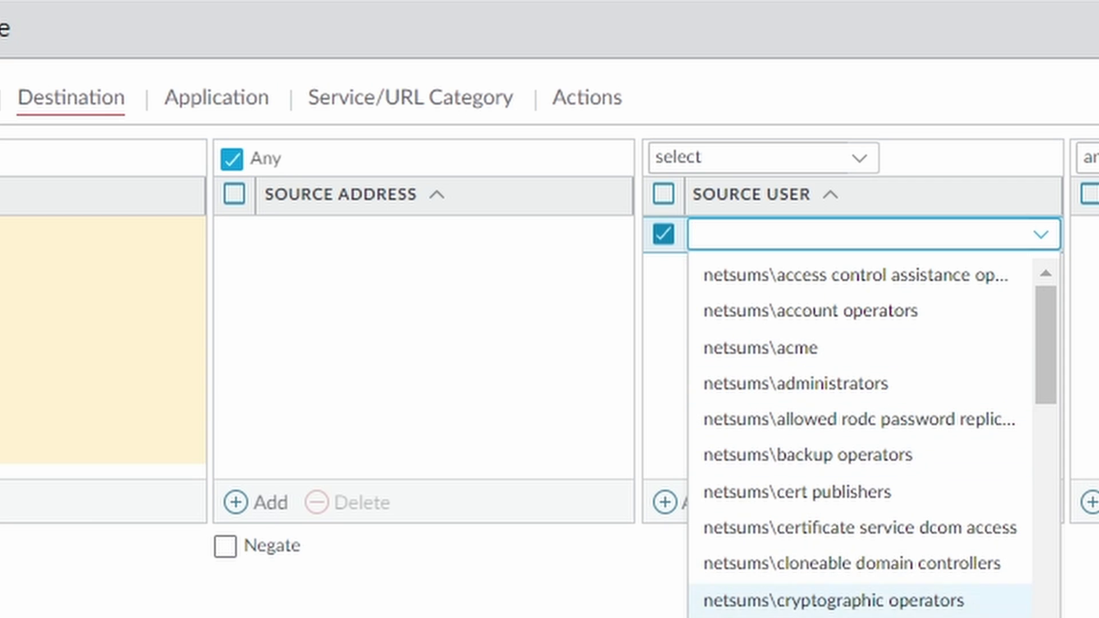
scroll(867, 578, "down", 5)
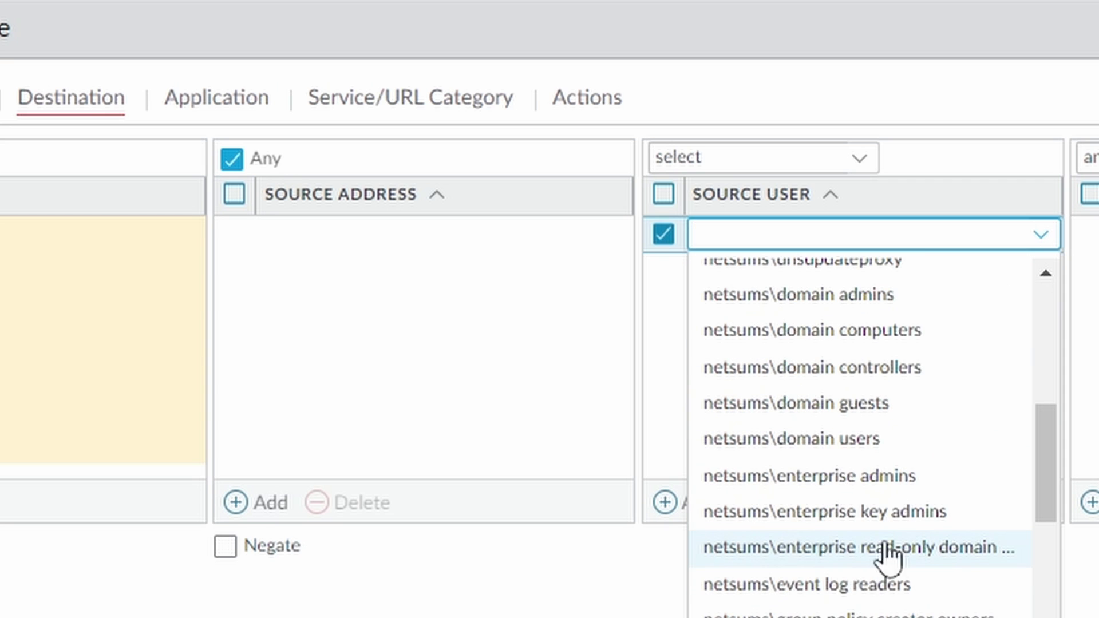
left_click_drag(1040, 471, 1044, 504)
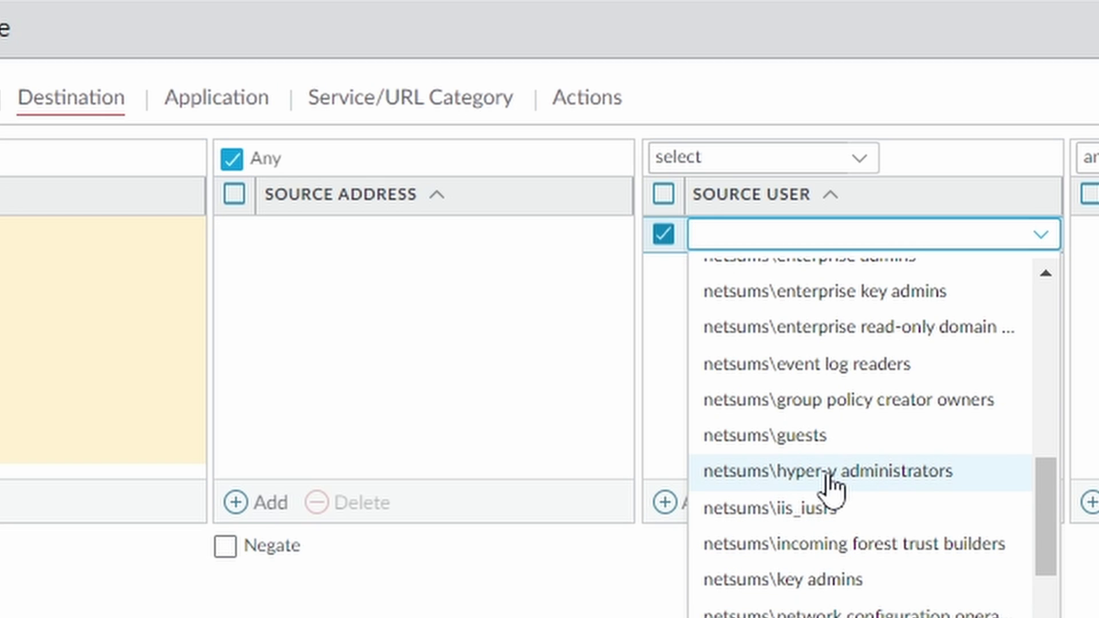
left_click(580, 585)
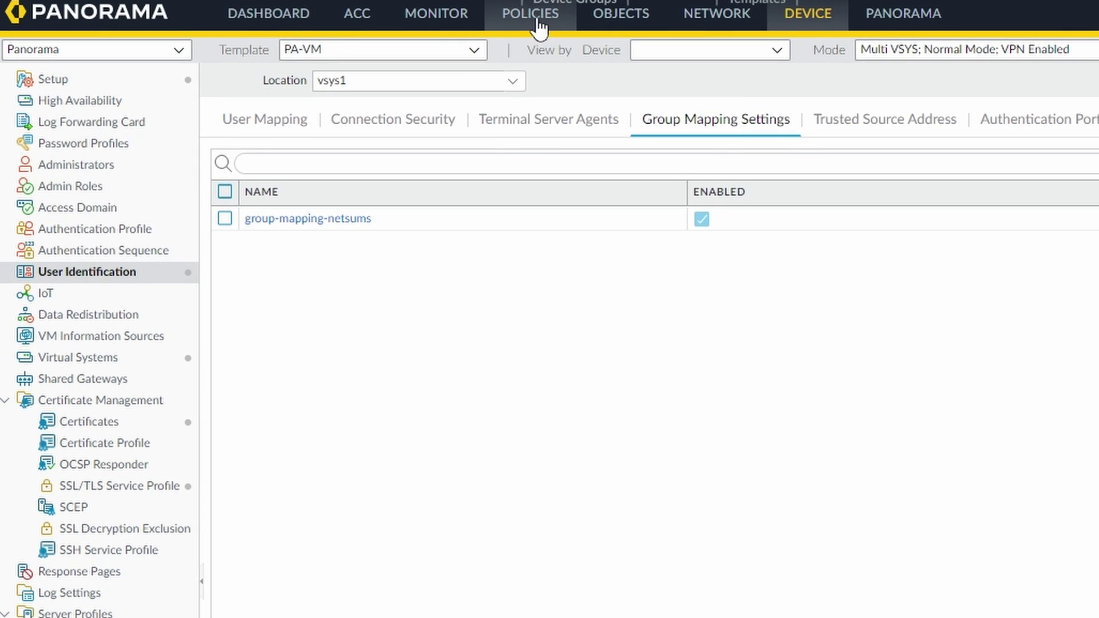
- Start a new PA-VM security rule and add a Source User entry to see the AD groups
left_click(537, 20)
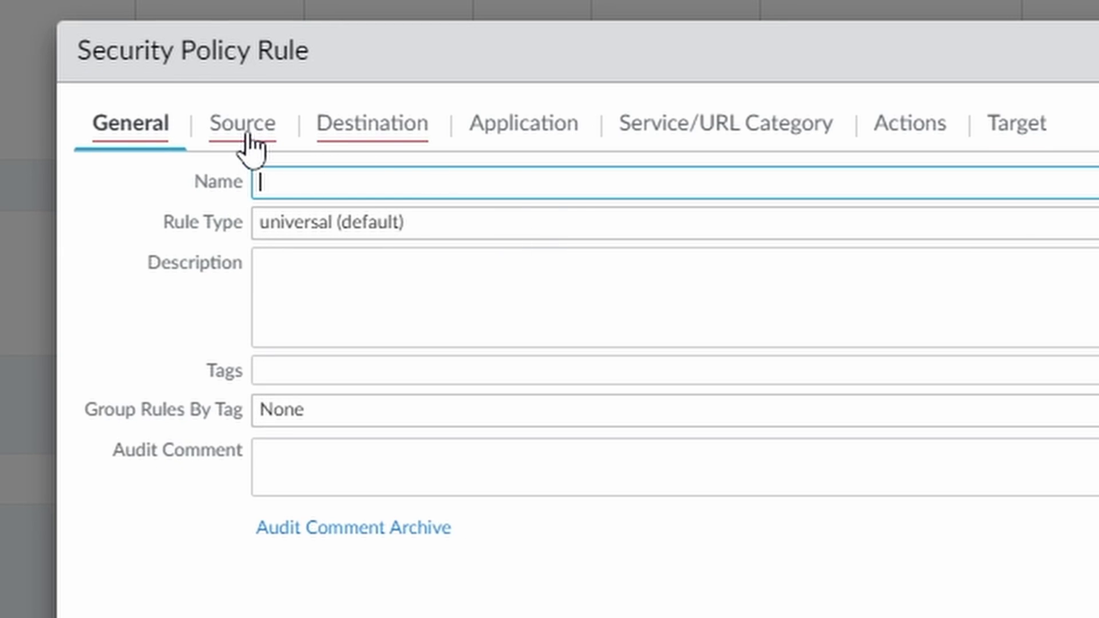
left_click(251, 150)
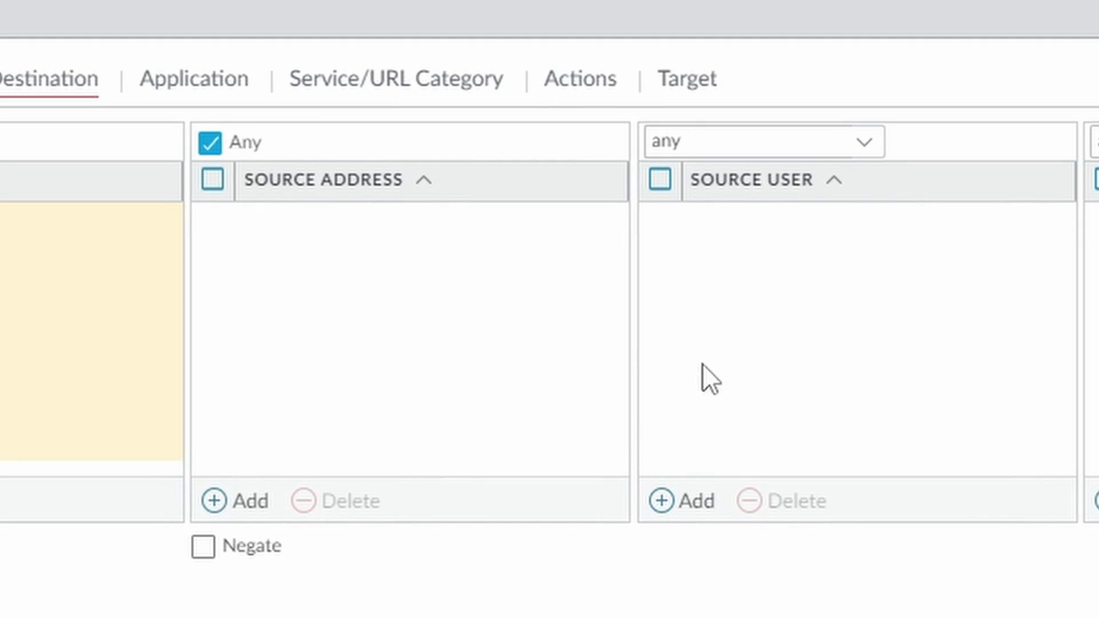
left_click(675, 502)
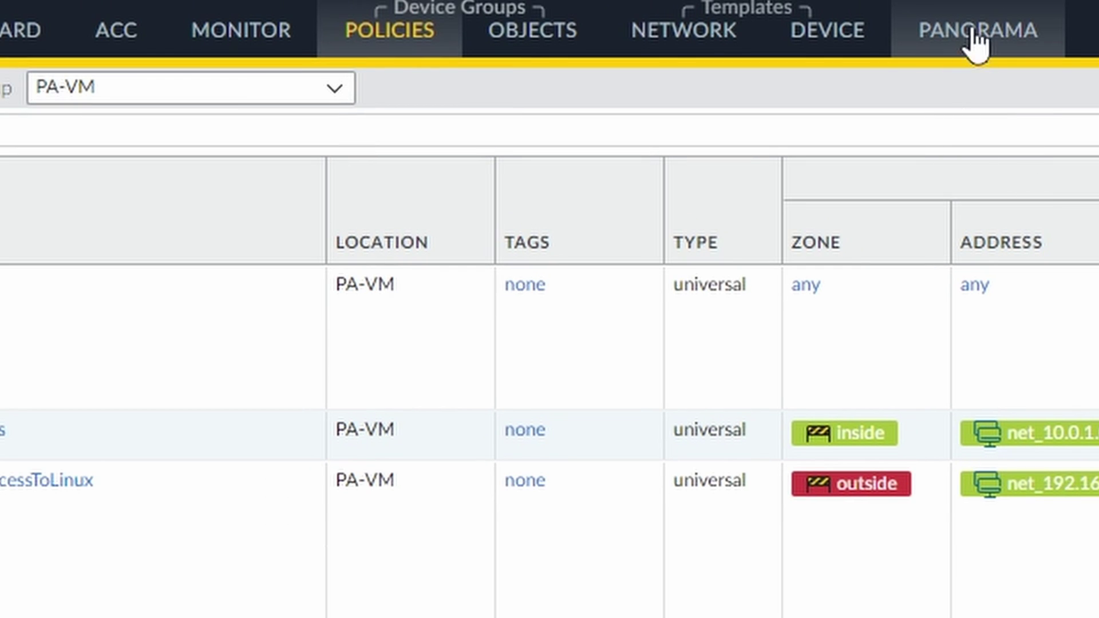
- Make PA-VM the User ID master device of the PA-VM_stack template stack and save
left_click(1002, 33)
left_click(67, 334)
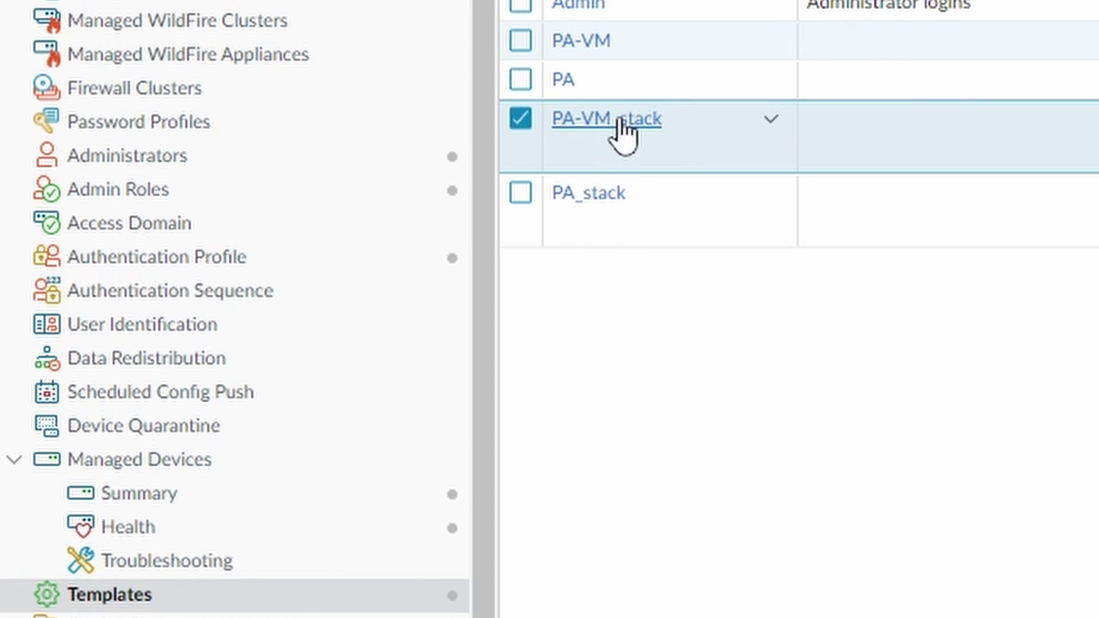
left_click(622, 121)
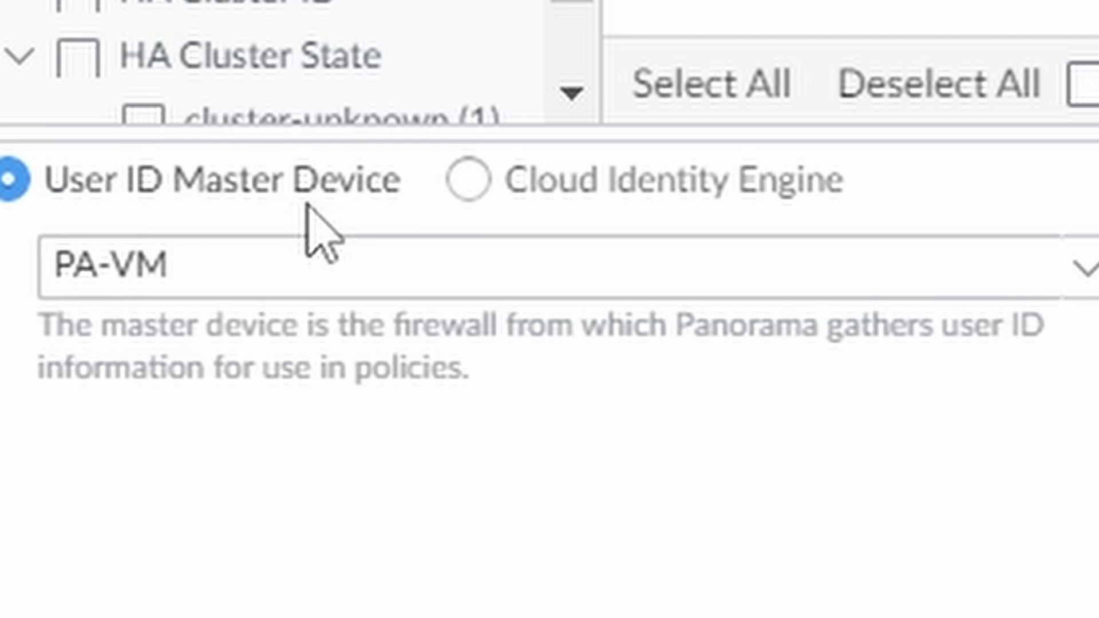
left_click(1085, 286)
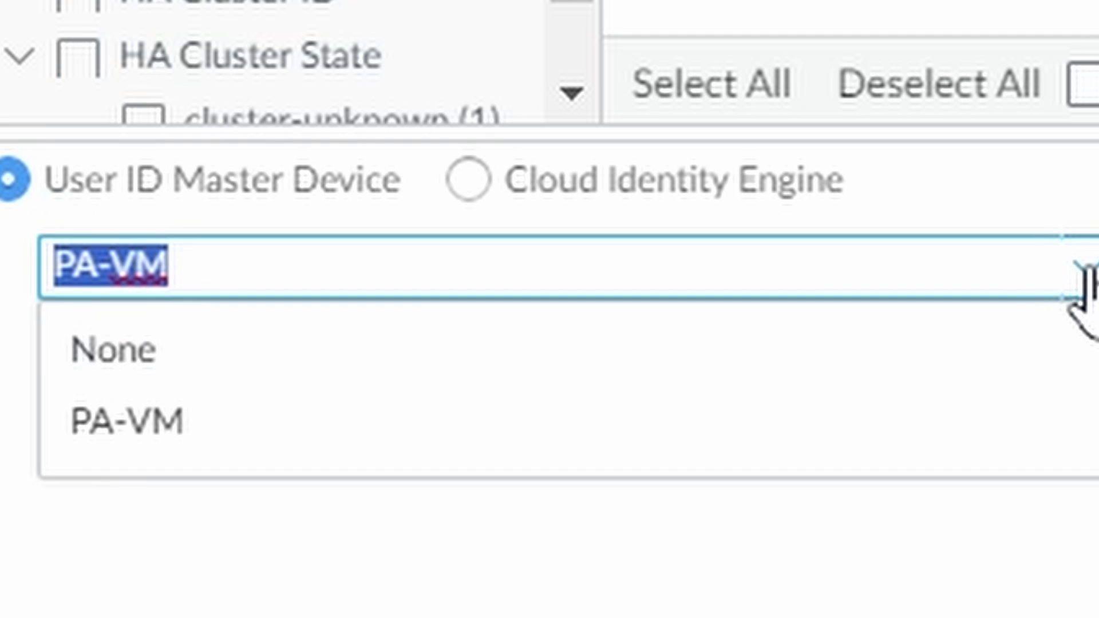
left_click(166, 435)
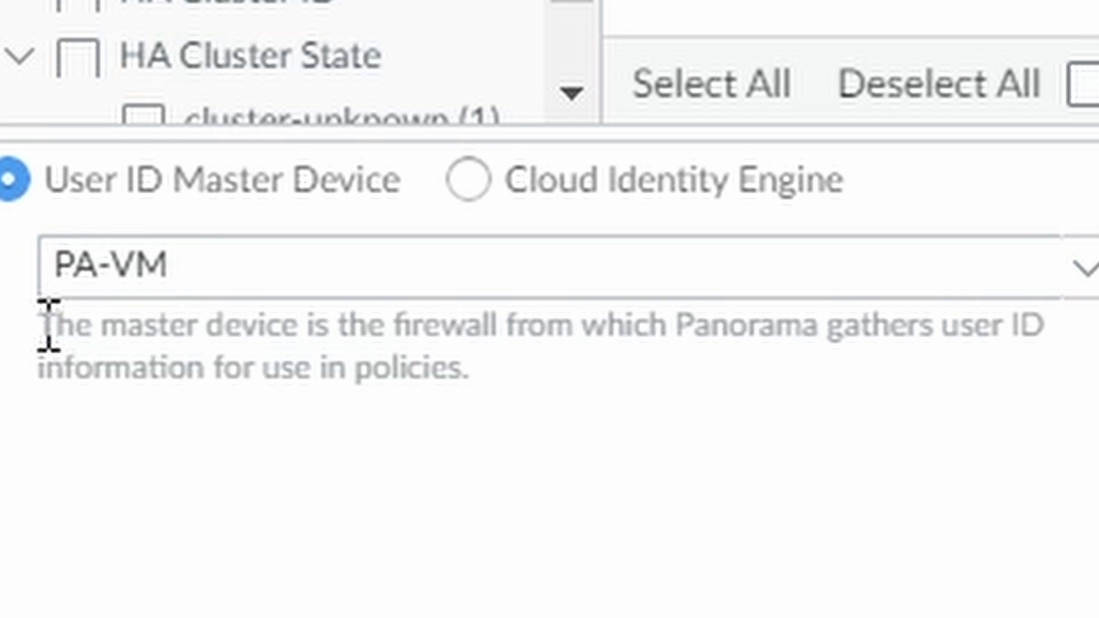
left_click_drag(44, 327, 549, 395)
left_click(548, 394)
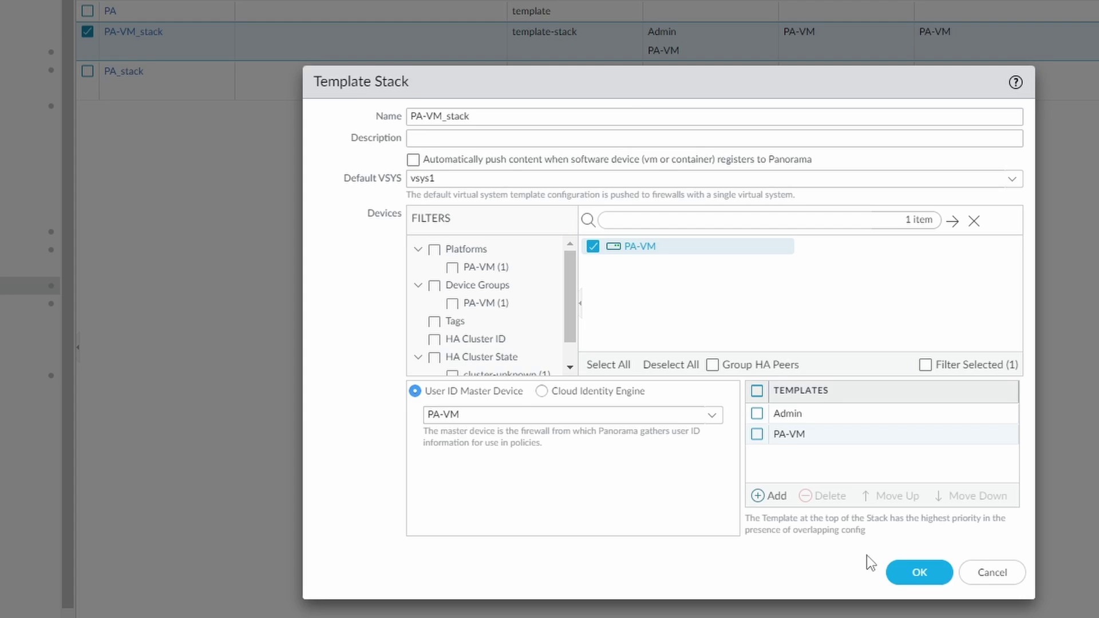
left_click(919, 572)
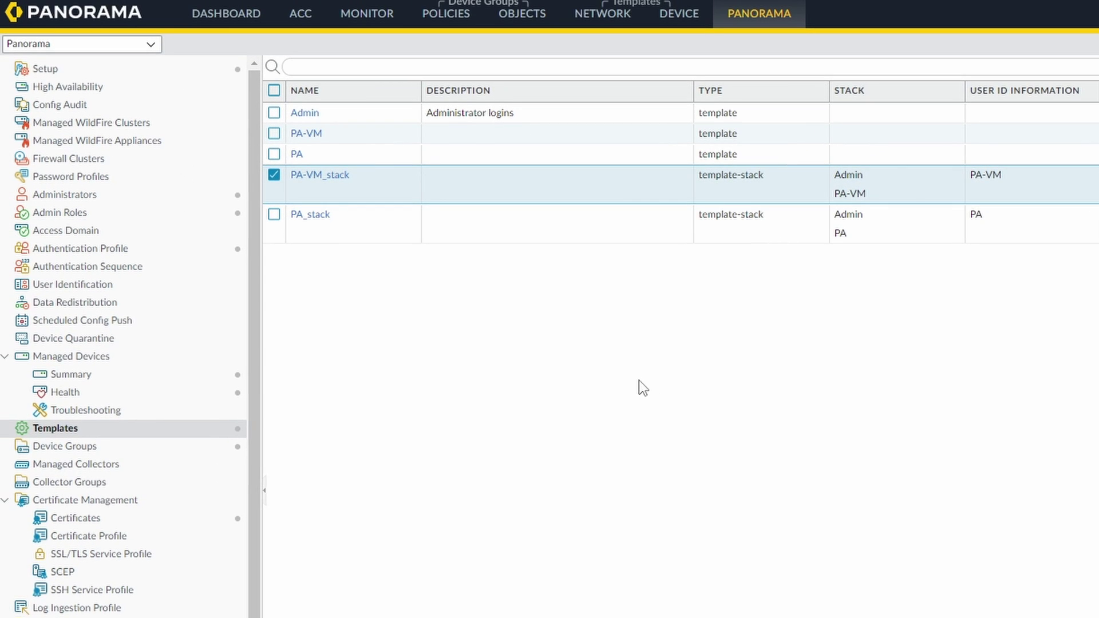
- Set group-mapping-netsums' Group Objects search filter to domain* and save it
left_click(679, 17)
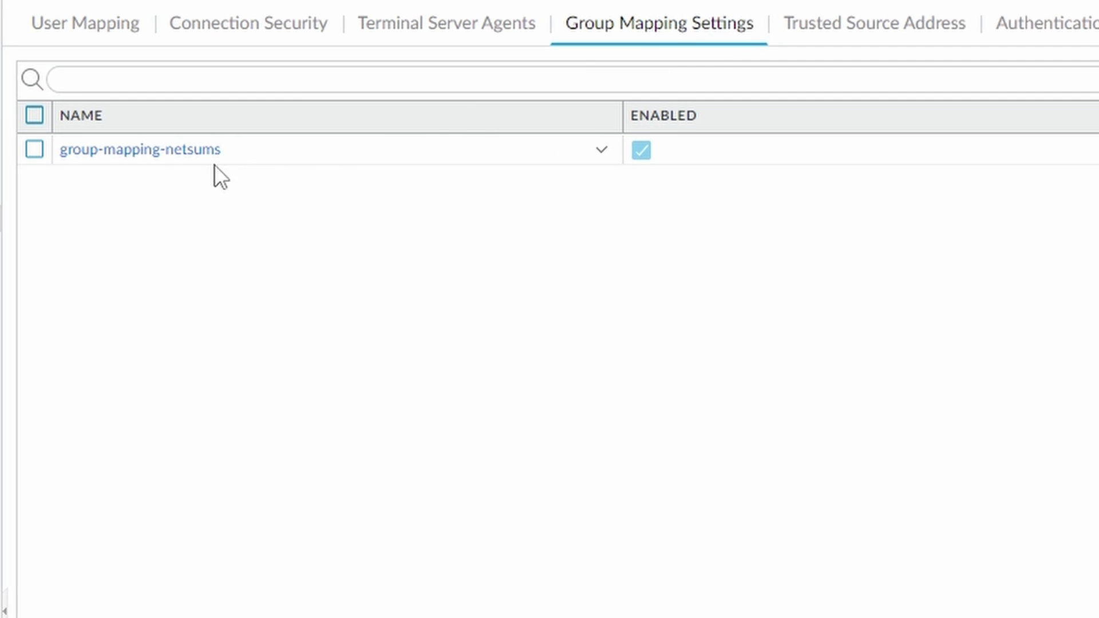
left_click(144, 152)
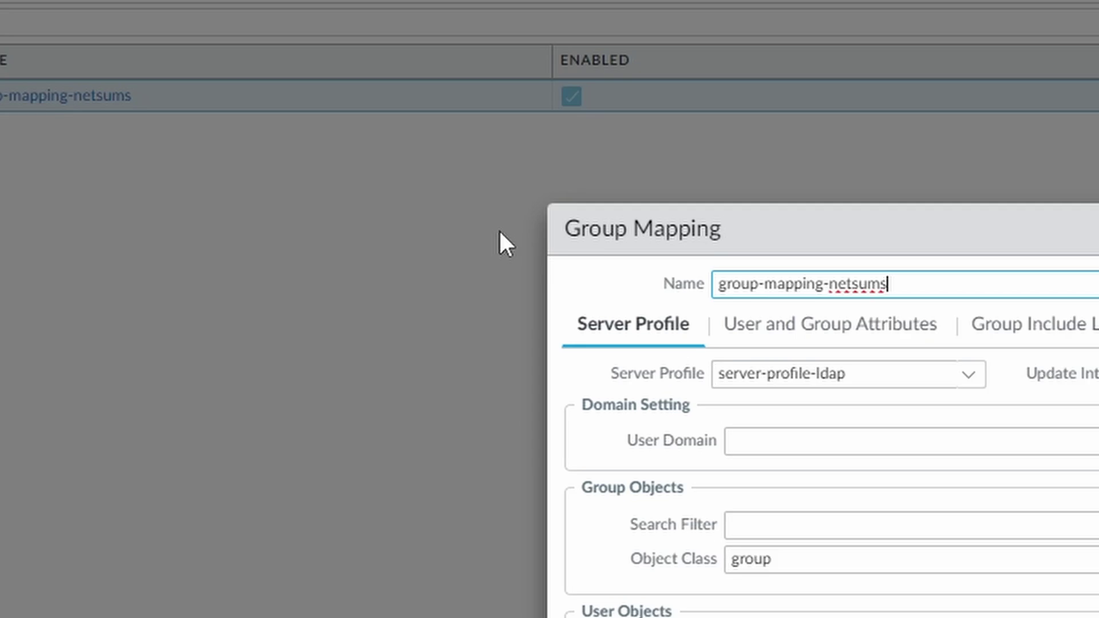
left_click(771, 527)
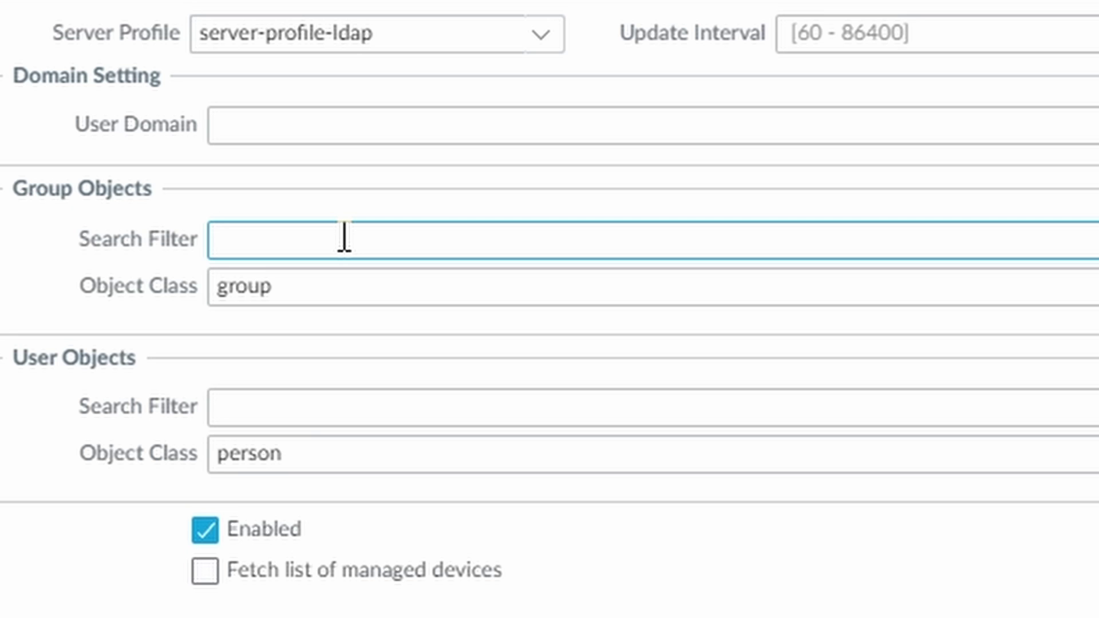
type("domain")
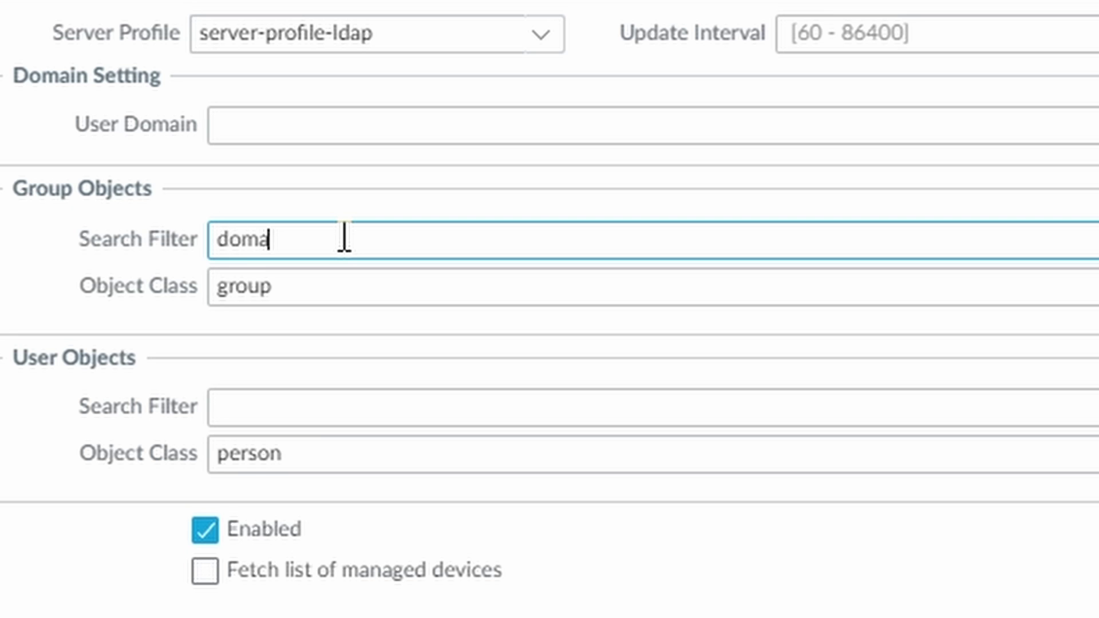
type("*")
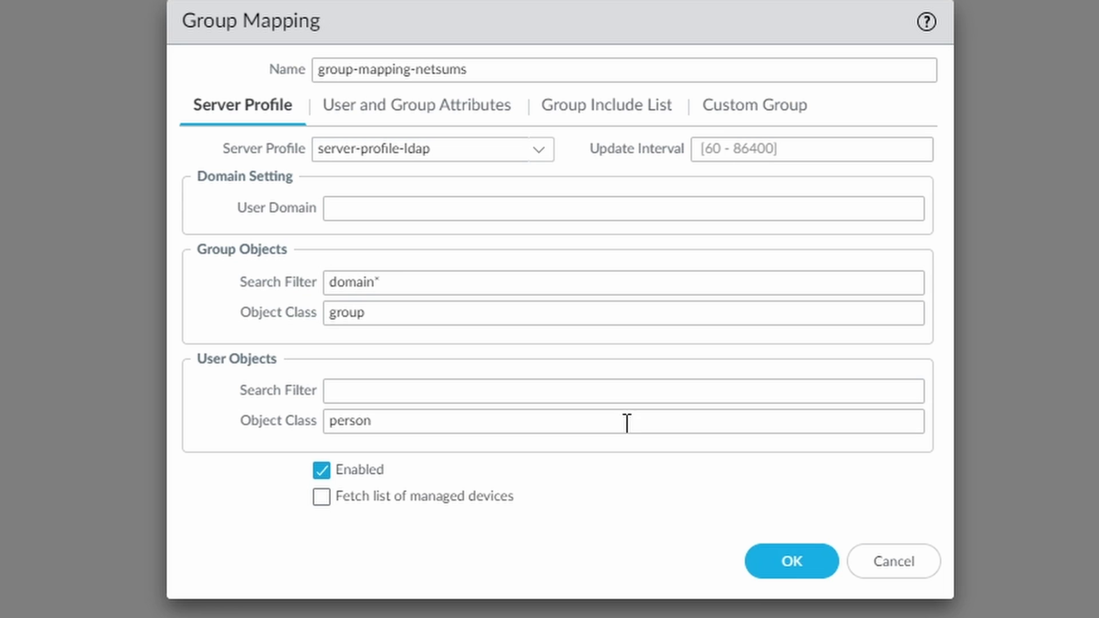
left_click(793, 567)
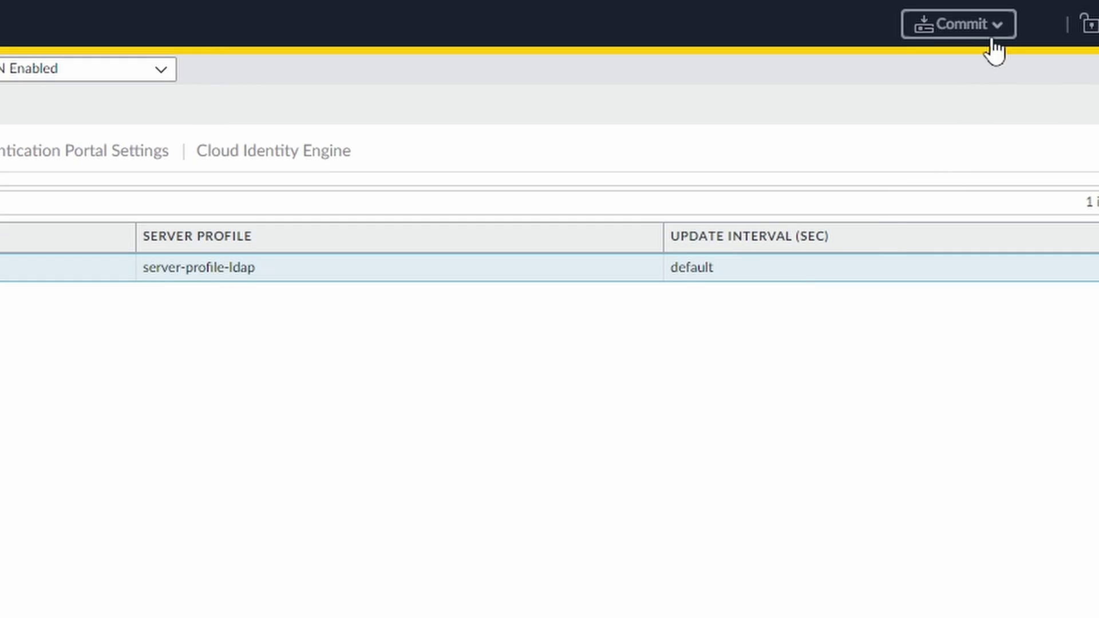
- Commit the filter change to Panorama, then check the available groups under a security rule's Source User
left_click(998, 30)
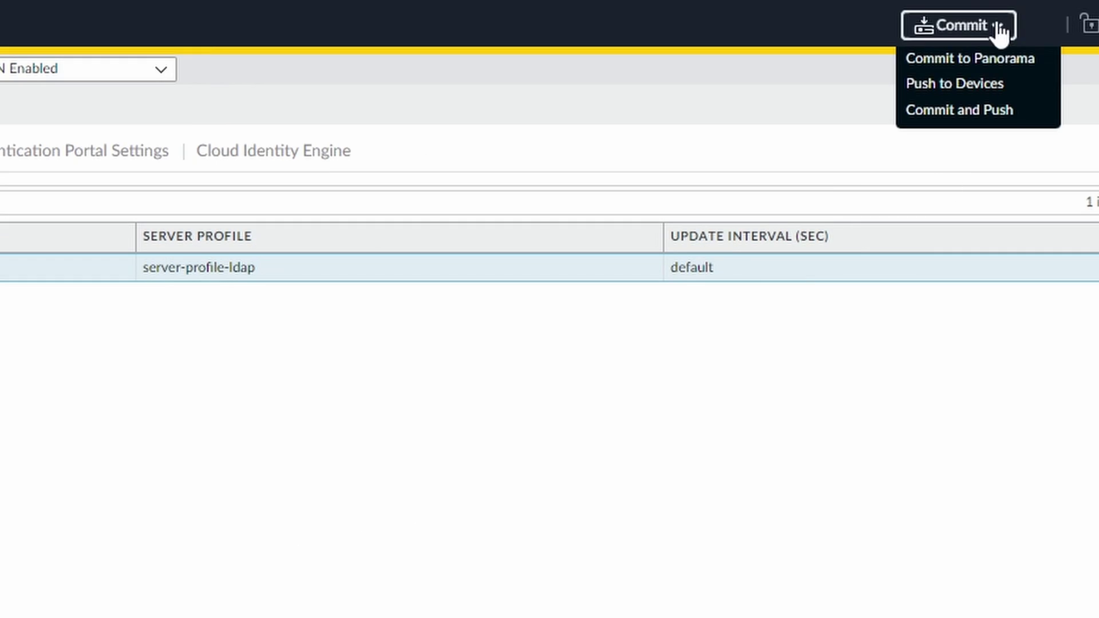
left_click(996, 68)
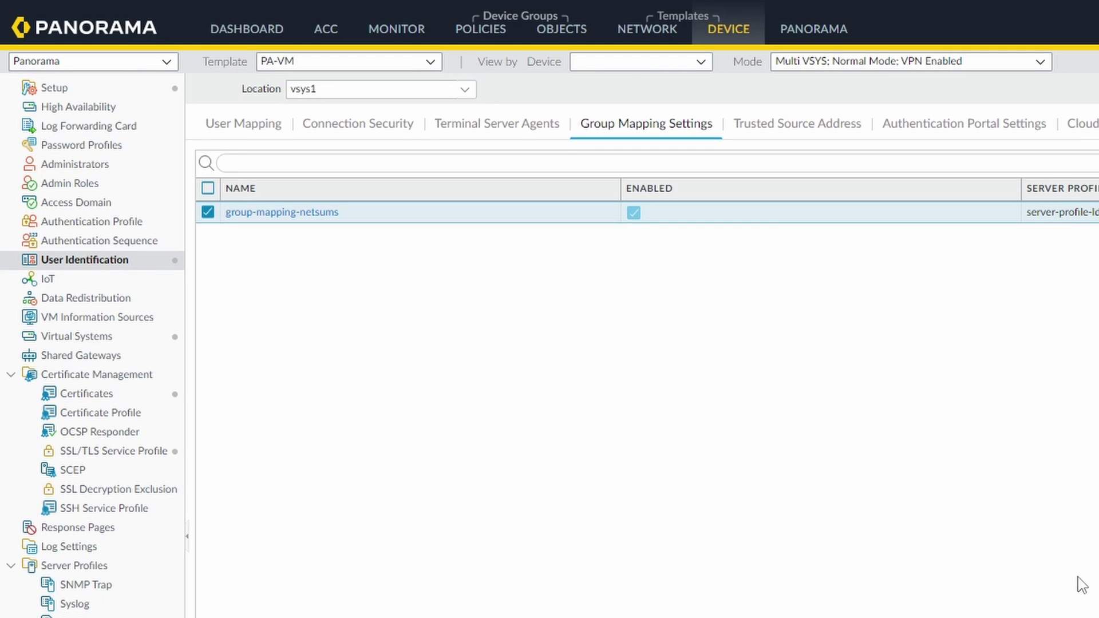
left_click(486, 31)
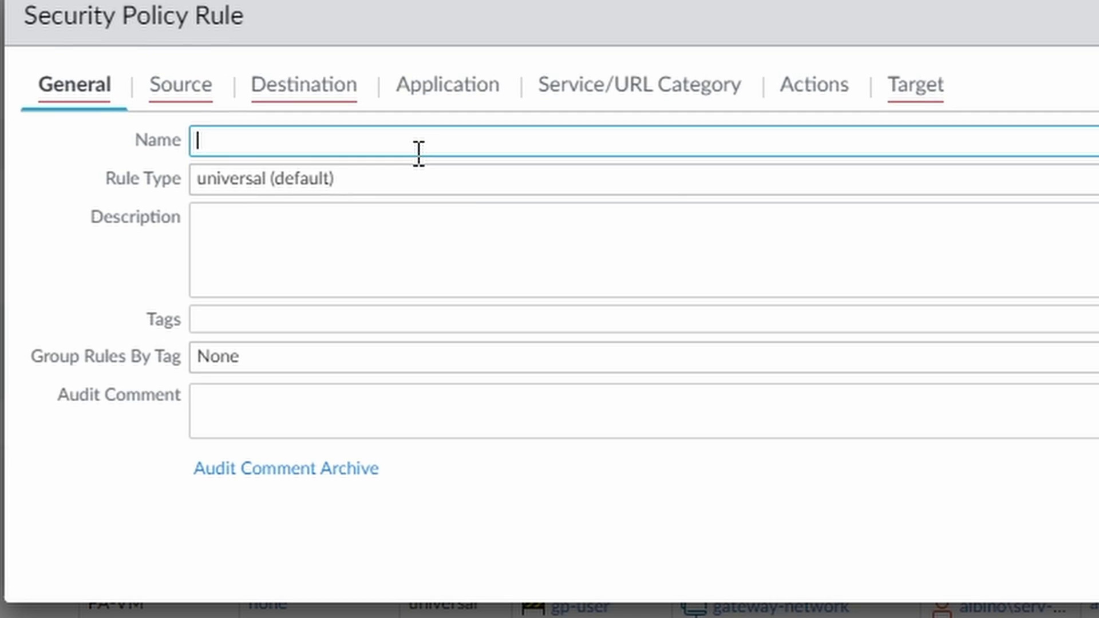
left_click(186, 89)
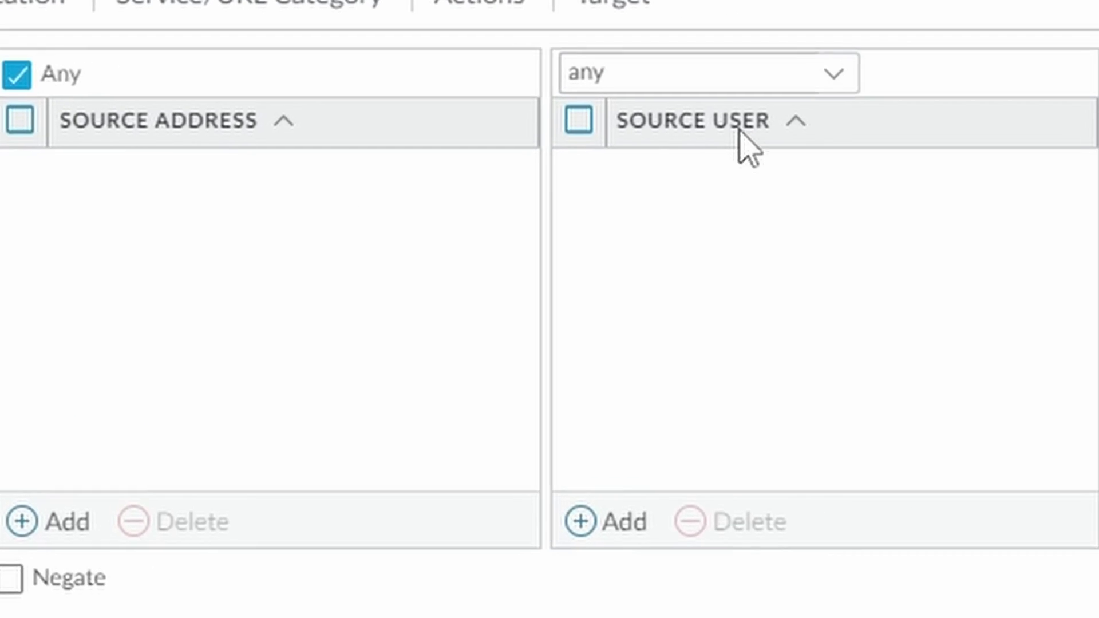
left_click(601, 522)
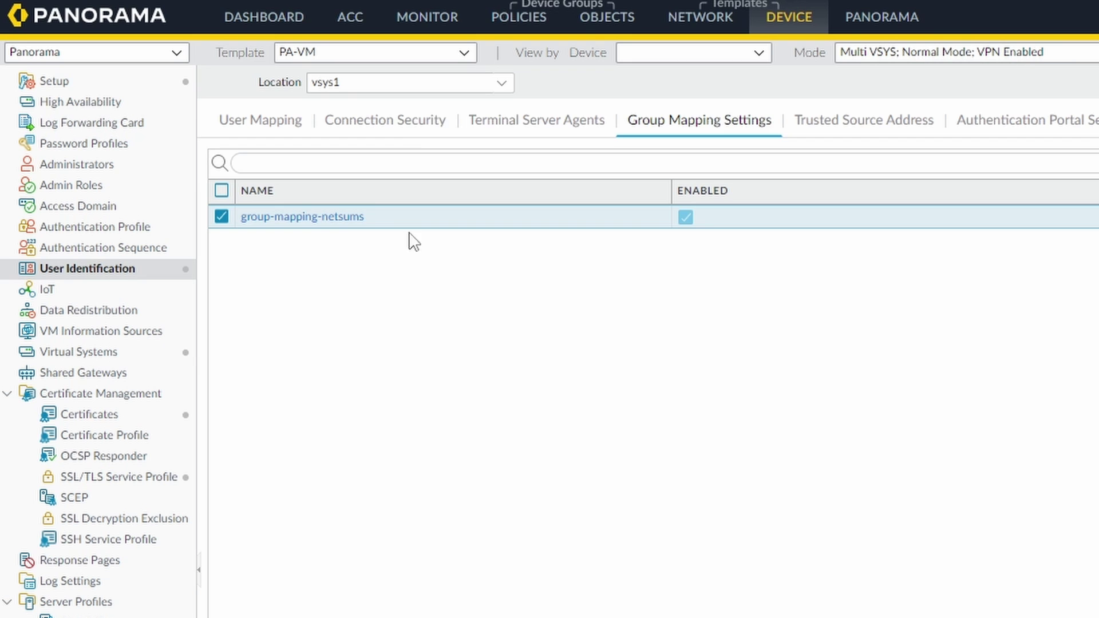
- In group-mapping-netsums, replace the Group Objects Search Filter domain* with grp_fw*
left_click(309, 218)
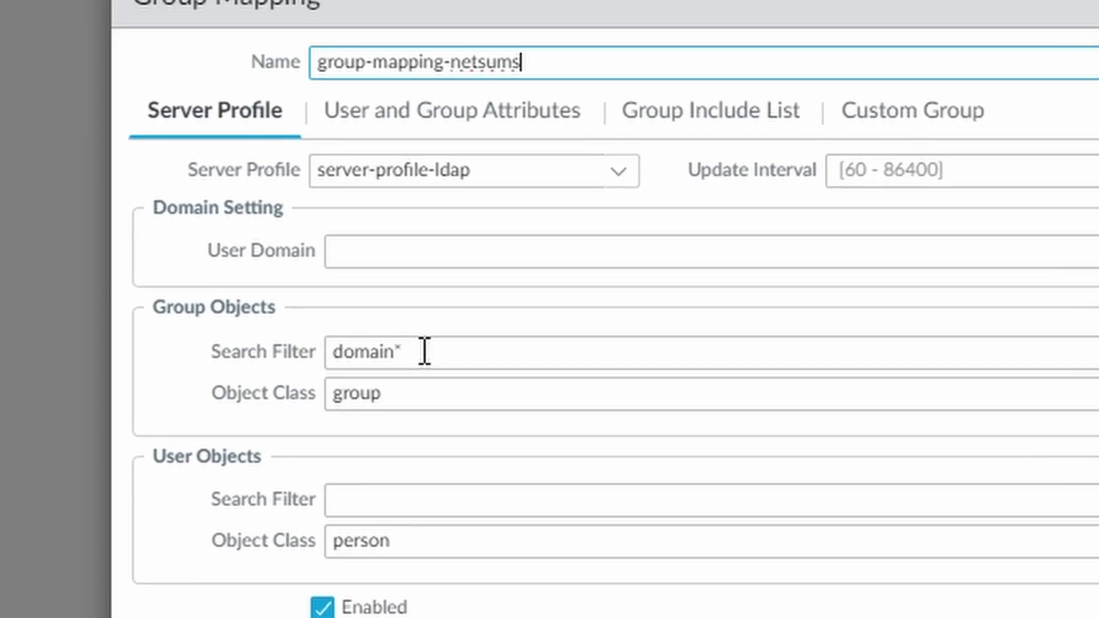
left_click_drag(434, 350, 201, 371)
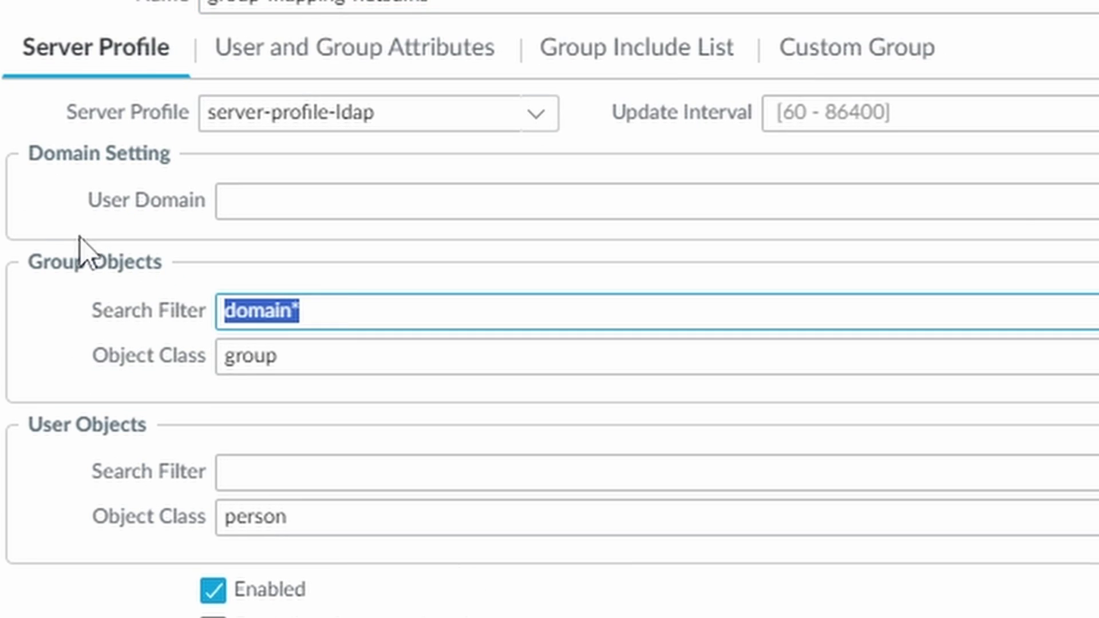
type("grp")
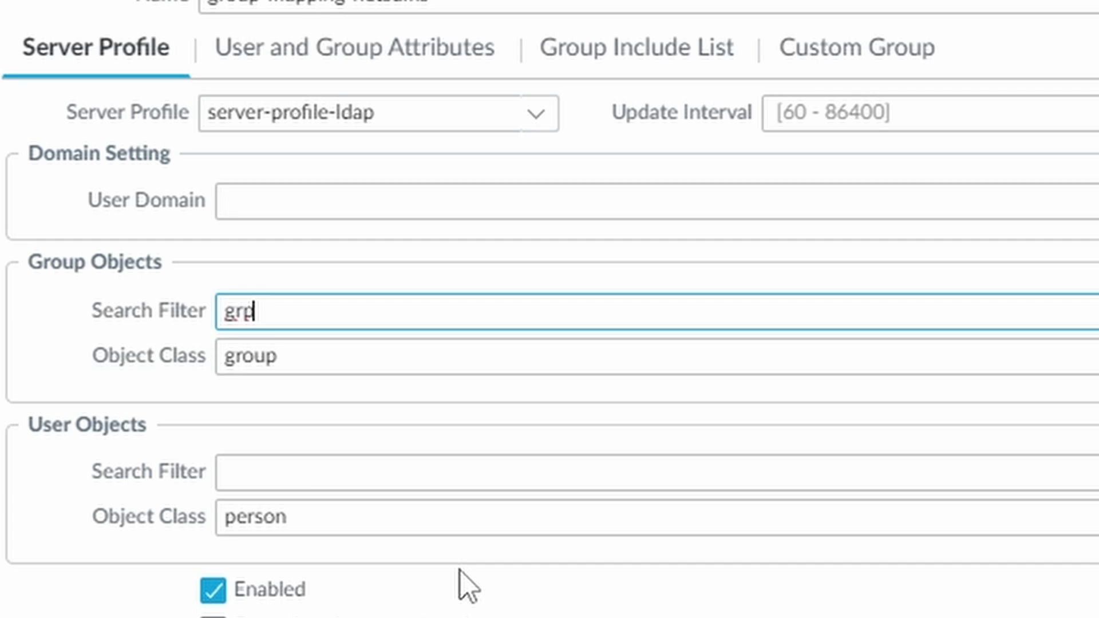
type("_fw*")
left_click(468, 584)
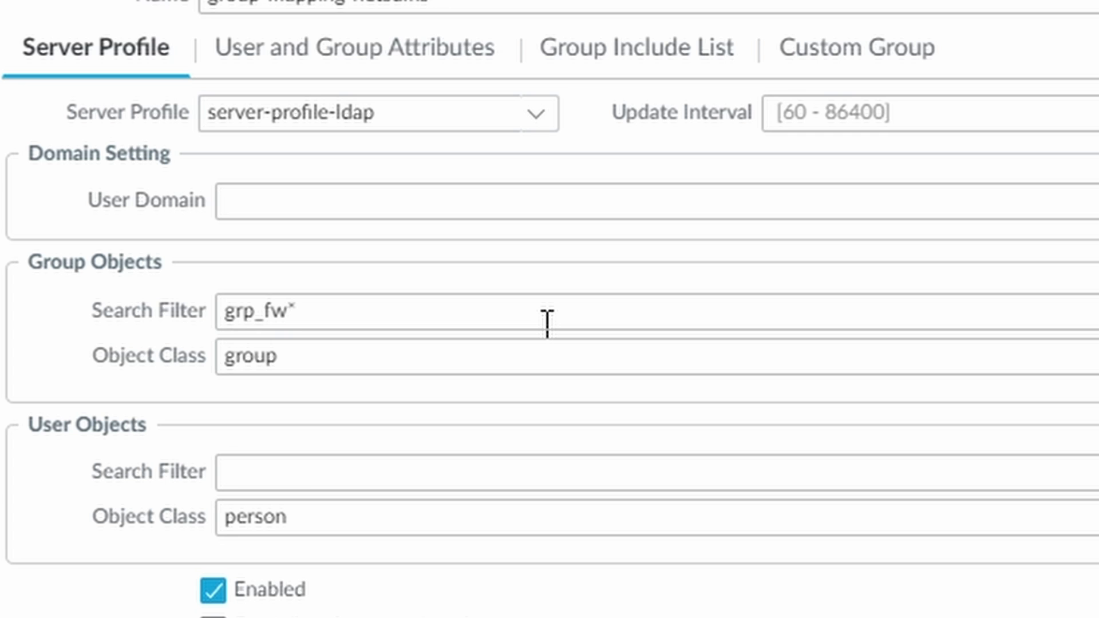